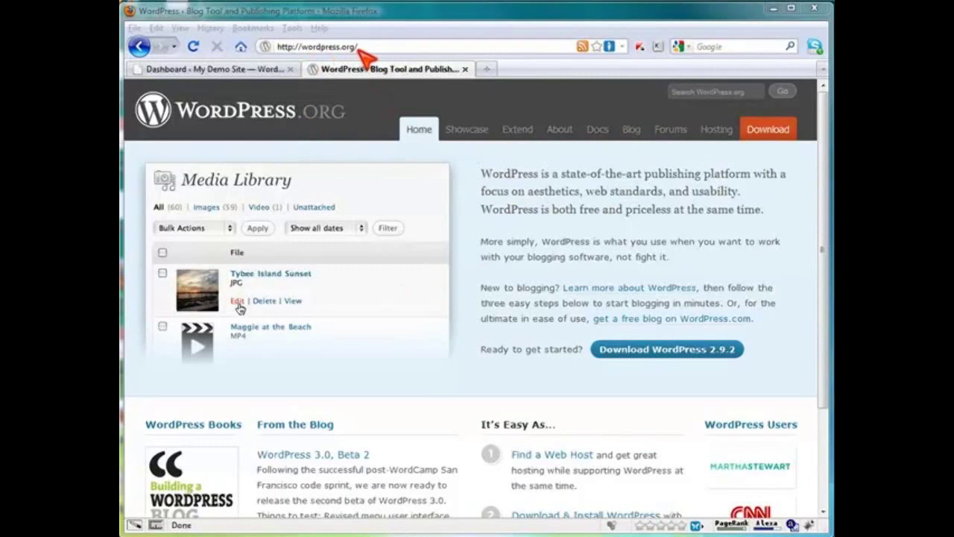
# - Search the WordPress.org plugin directory for Viper and open the Viper's Video Quicktags page
pyautogui.click(521, 135)
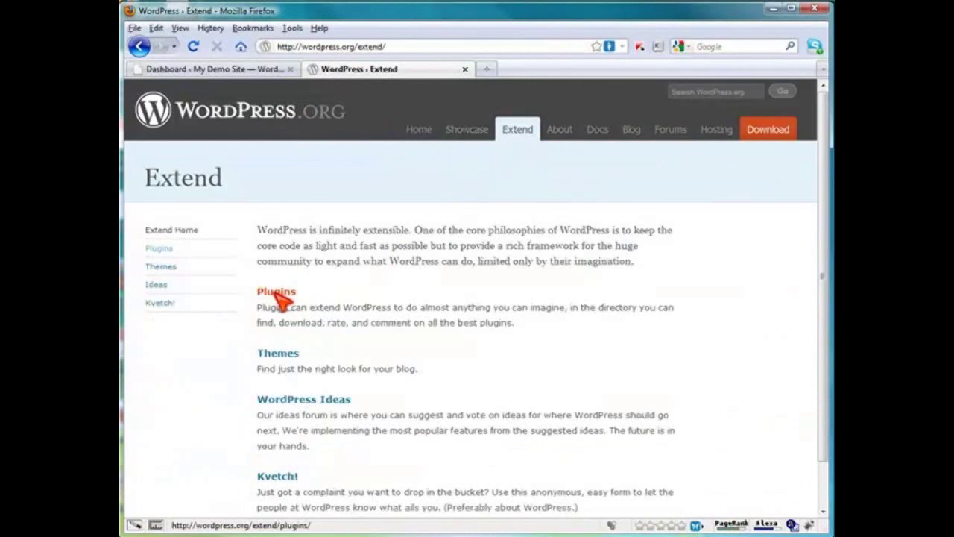
pyautogui.click(280, 300)
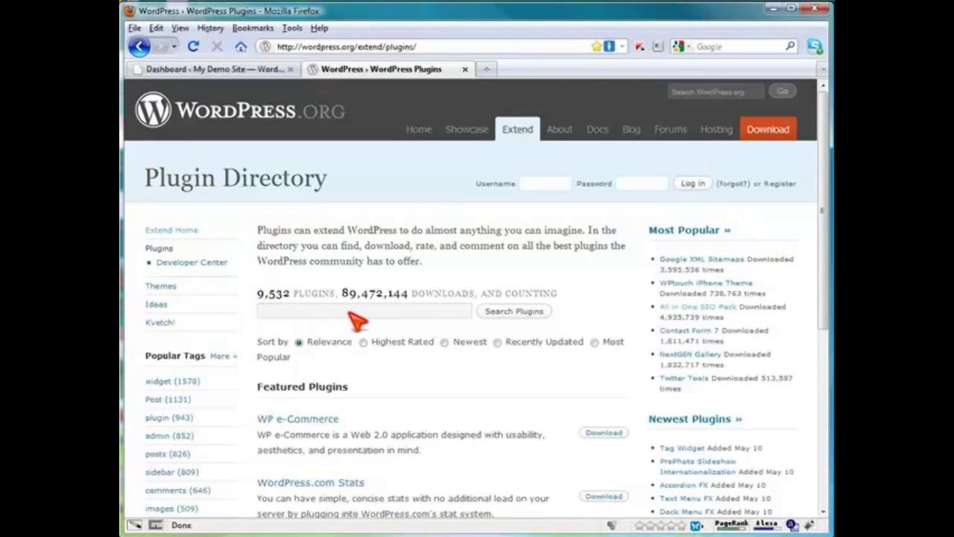
pyautogui.click(276, 311)
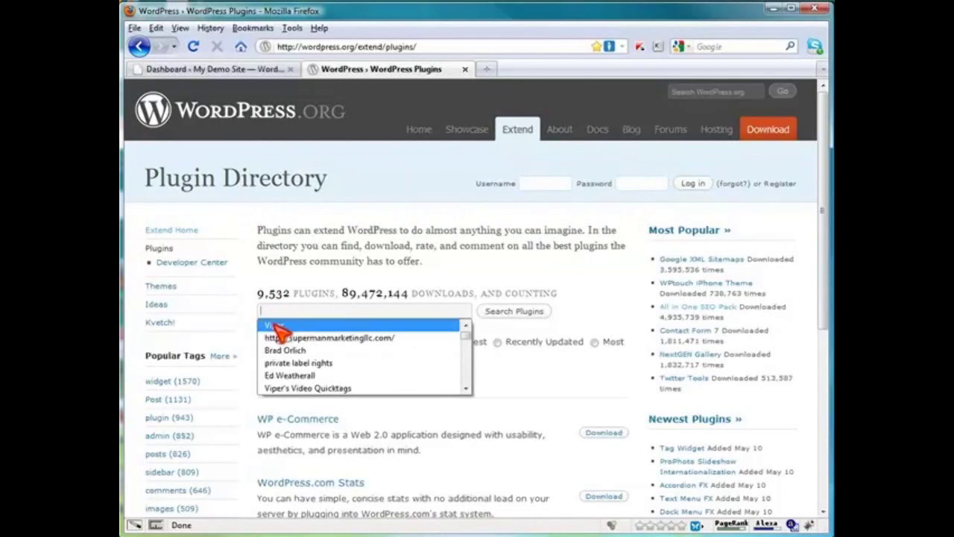
pyautogui.click(276, 328)
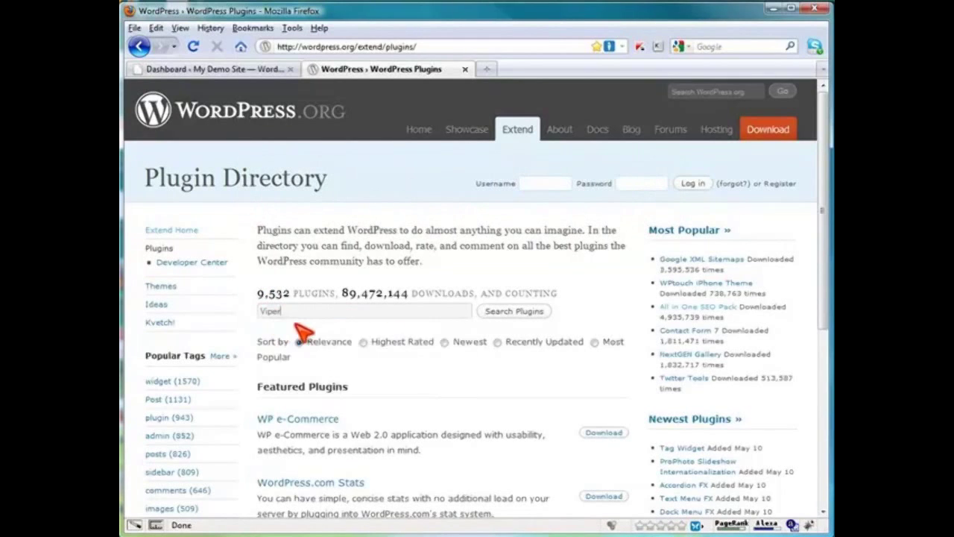
pyautogui.click(511, 312)
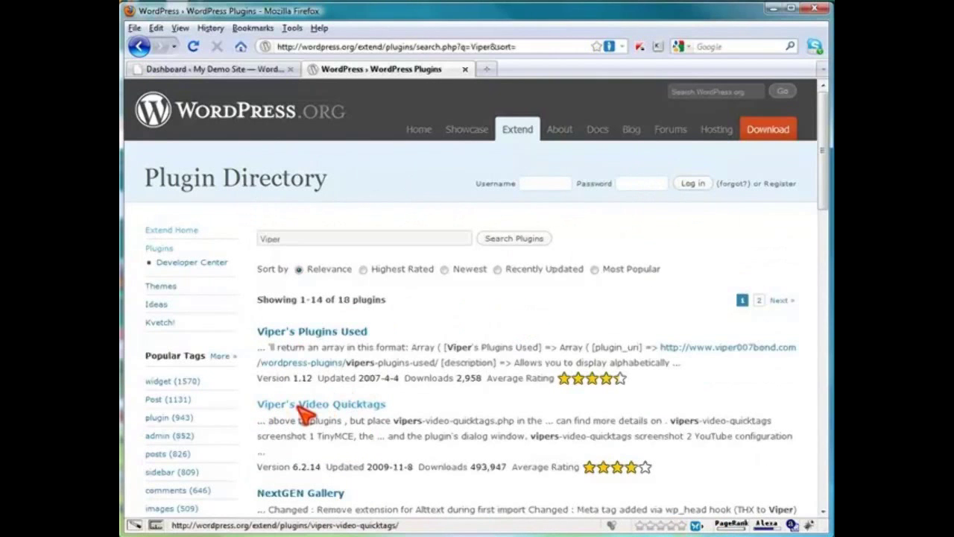
pyautogui.click(332, 408)
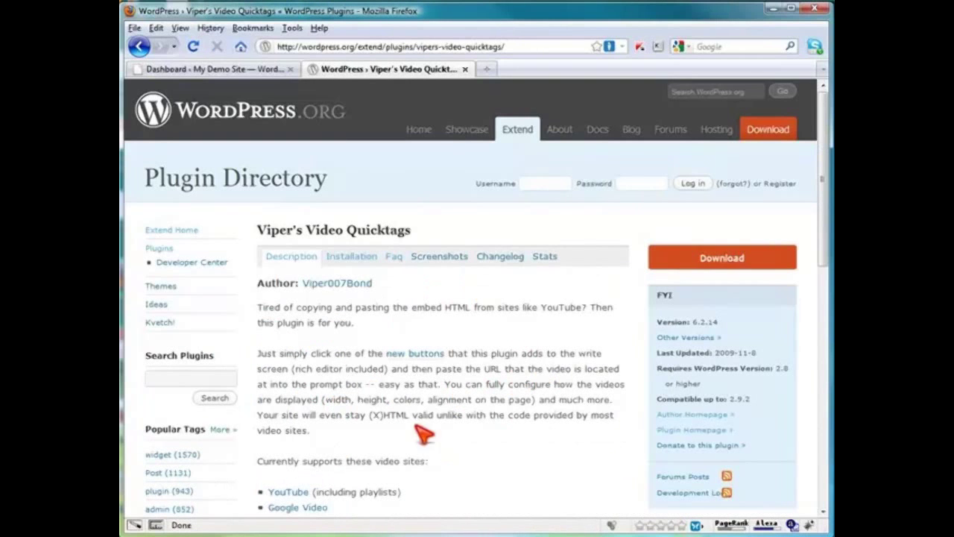
# - Review the description and supported video sites of Viper's Video Quicktags, and read through its FAQ
pyautogui.moveTo(827, 248); pyautogui.dragTo(713, 315)
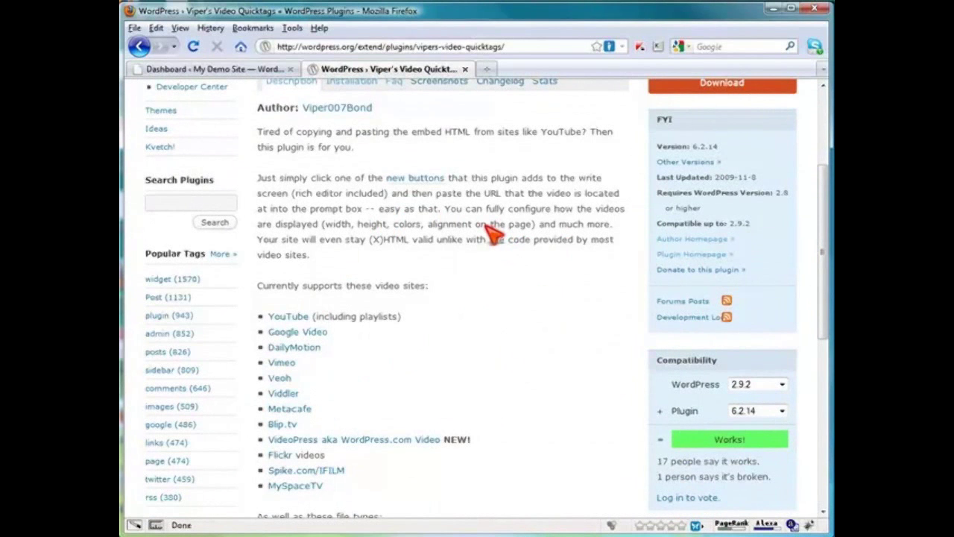
pyautogui.moveTo(826, 313); pyautogui.dragTo(827, 277)
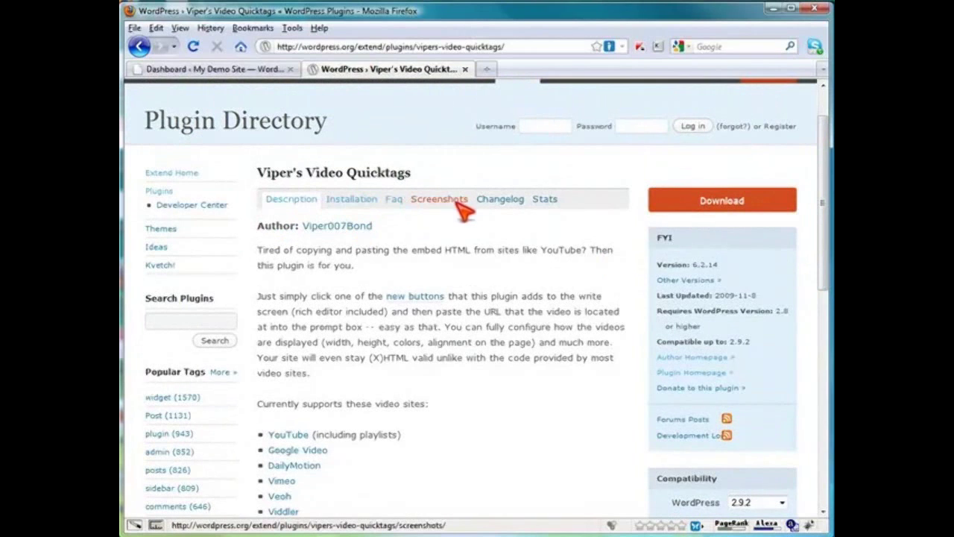
pyautogui.click(396, 201)
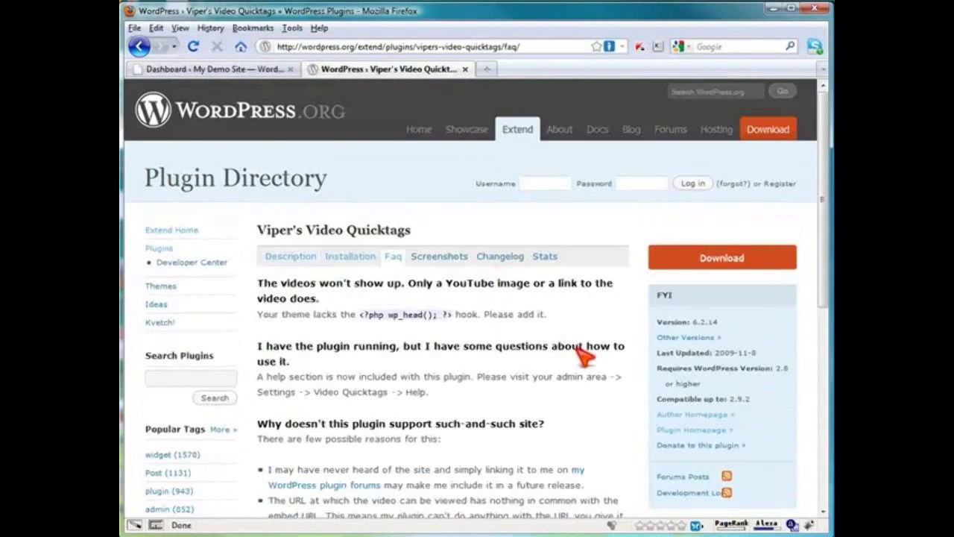
pyautogui.scroll(-4, 823, 224)
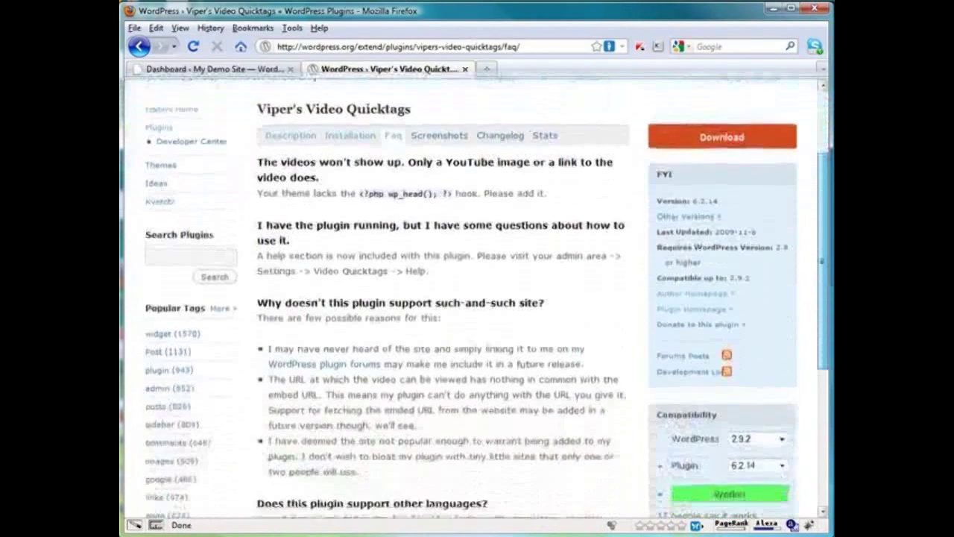
pyautogui.scroll(-1, 477, 298)
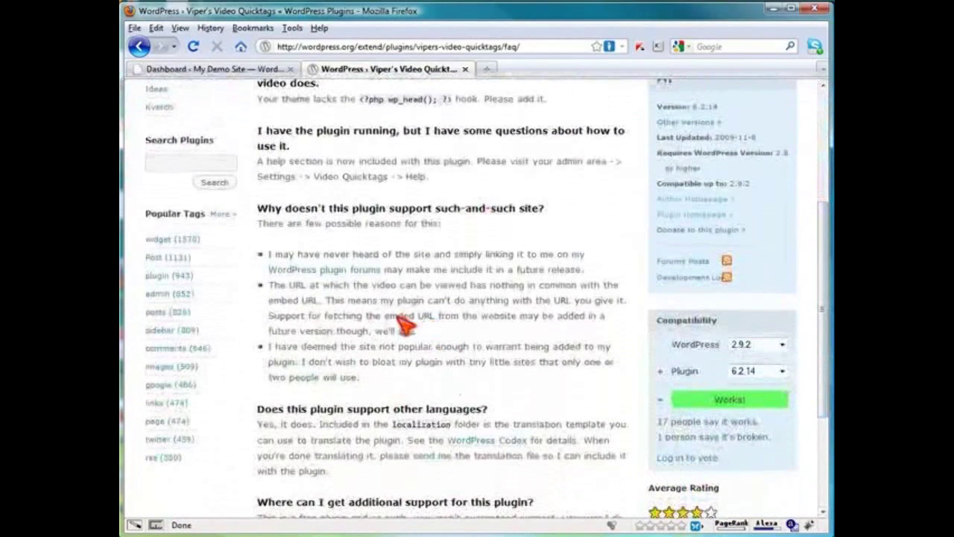
pyautogui.moveTo(829, 384); pyautogui.dragTo(829, 431)
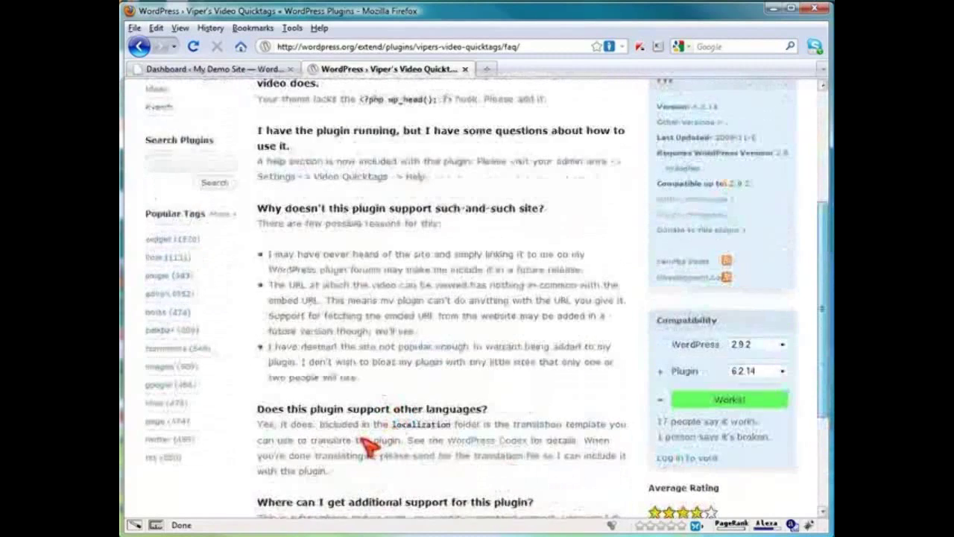
pyautogui.scroll(-4, 403, 444)
# - Open the plugin's support forum from the FAQ and look over its forum topics
pyautogui.click(555, 365)
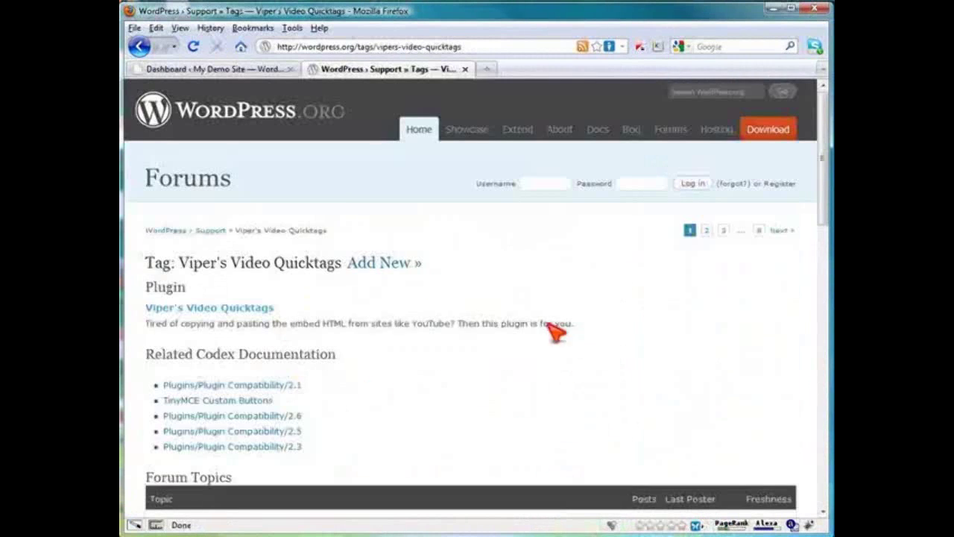
pyautogui.scroll(-10, 829, 193)
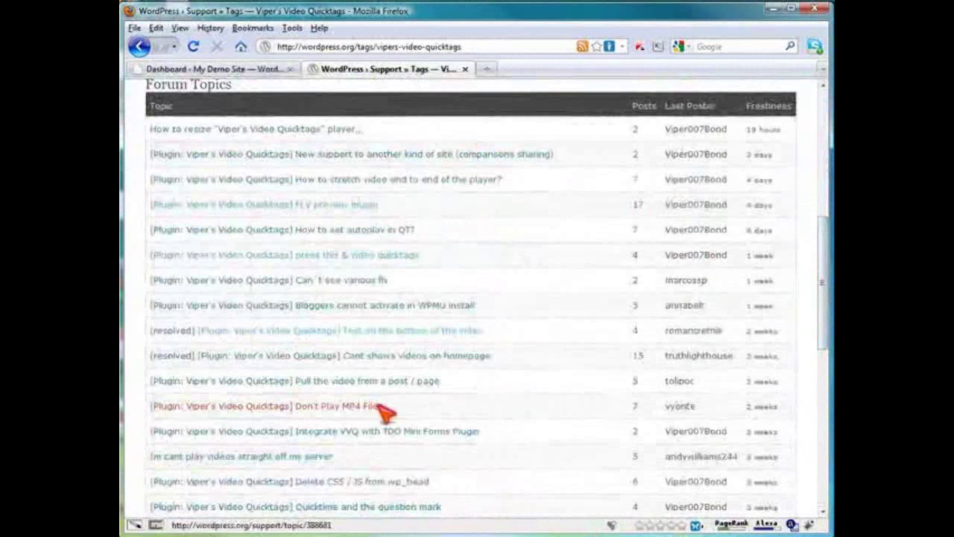
pyautogui.moveTo(828, 302); pyautogui.dragTo(829, 195)
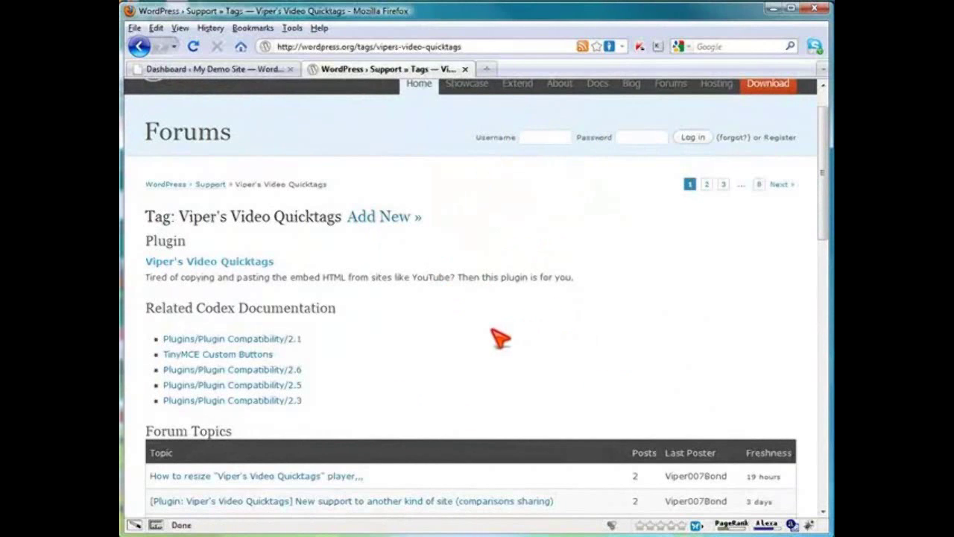
pyautogui.moveTo(823, 231); pyautogui.dragTo(823, 216)
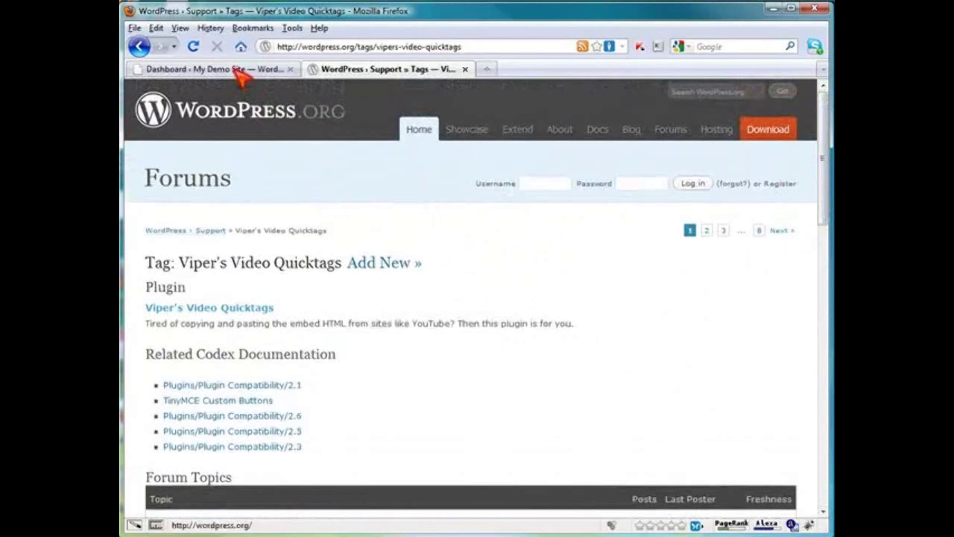
# - Switch to the My Demo Site dashboard and search for the new plugin Viper's Video Quicktags to install
pyautogui.click(197, 67)
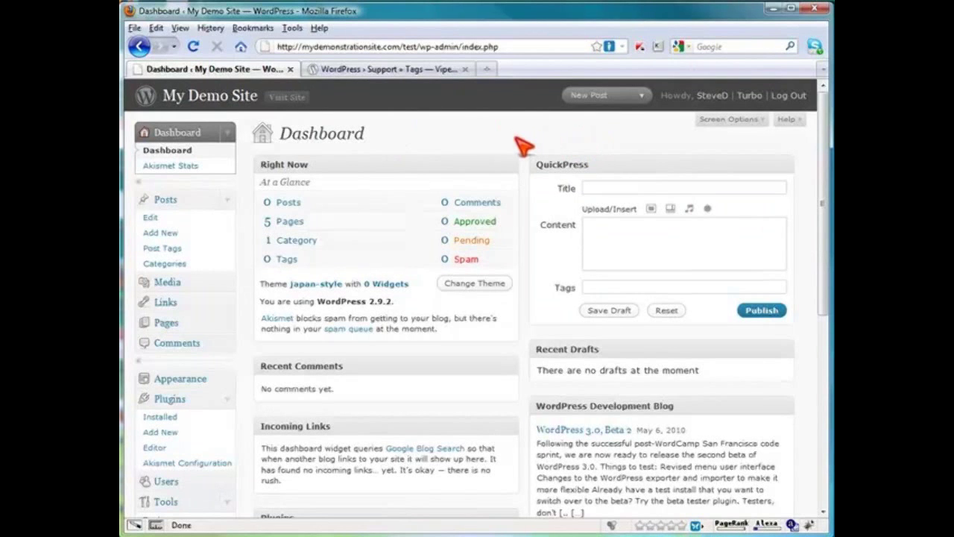
pyautogui.click(160, 434)
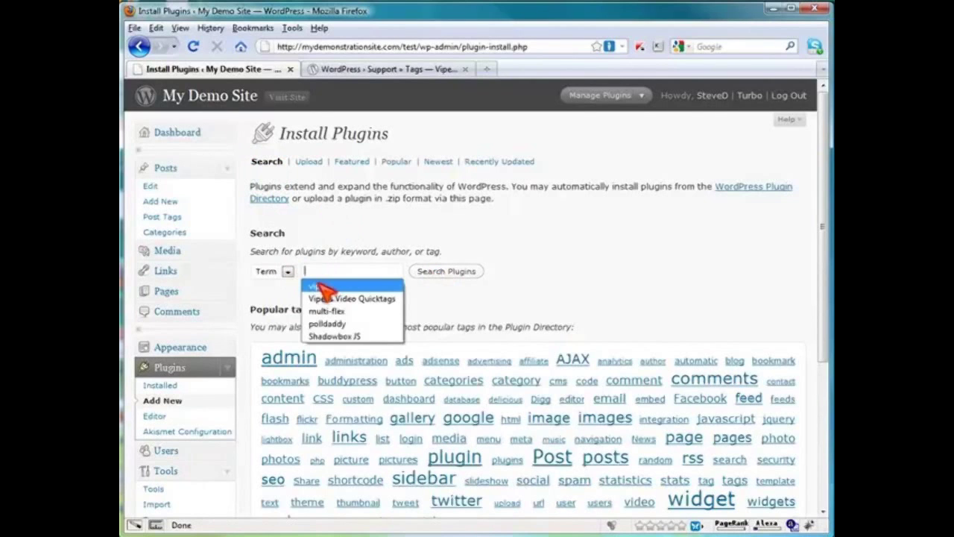
pyautogui.click(317, 298)
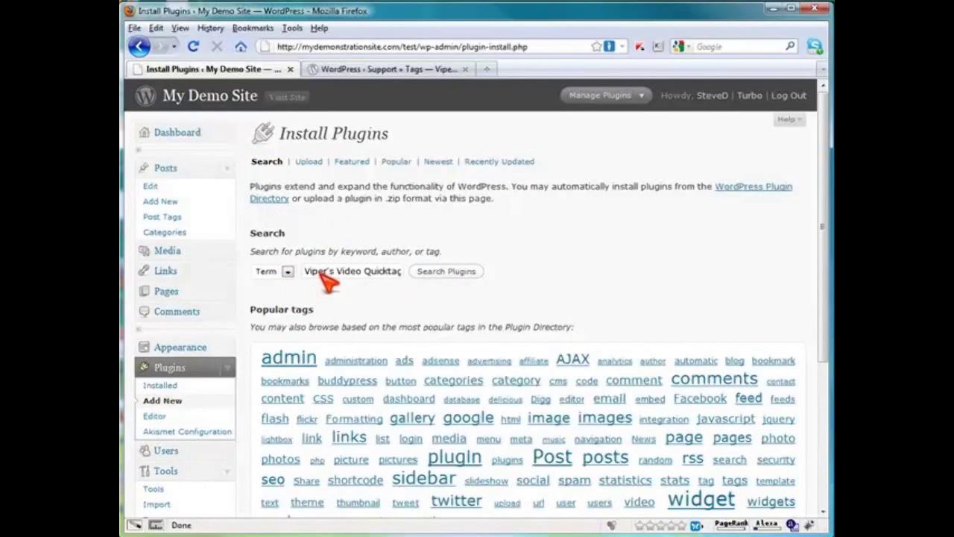
pyautogui.click(446, 272)
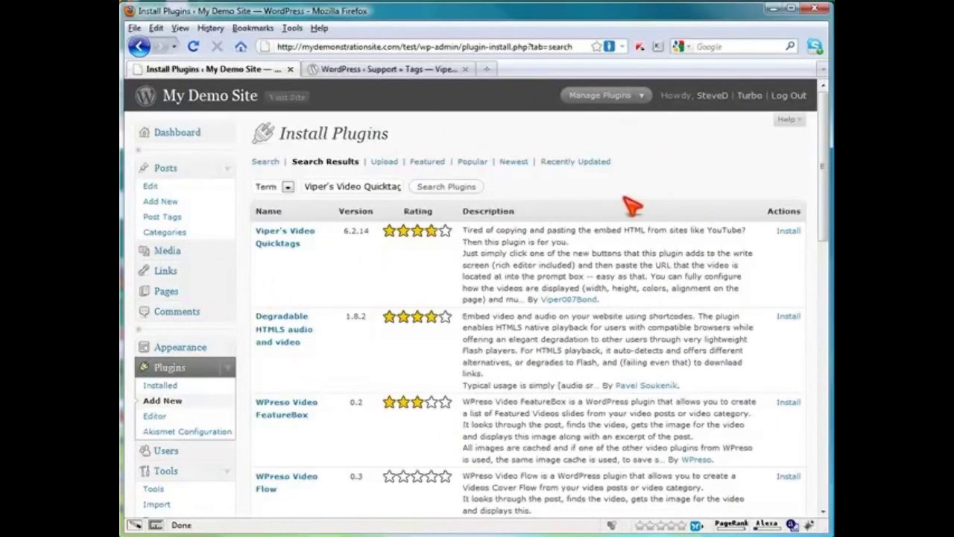
# - Install the Viper's Video Quicktags plugin on the demo site and activate it
pyautogui.click(787, 232)
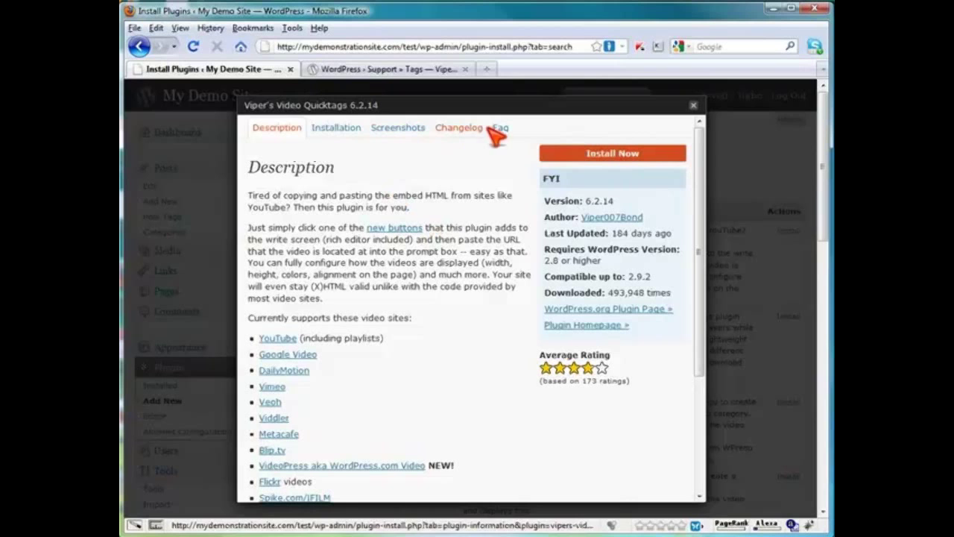
pyautogui.click(615, 154)
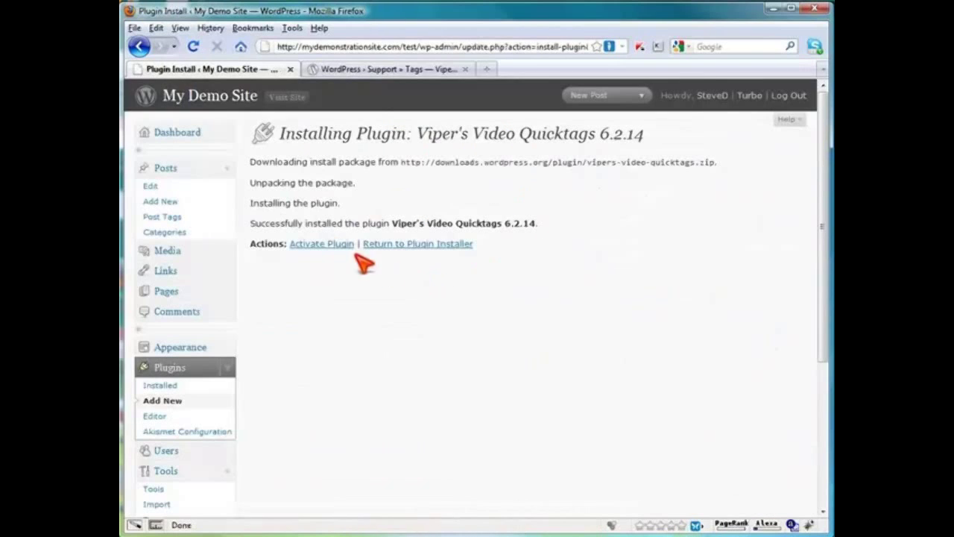
pyautogui.click(319, 243)
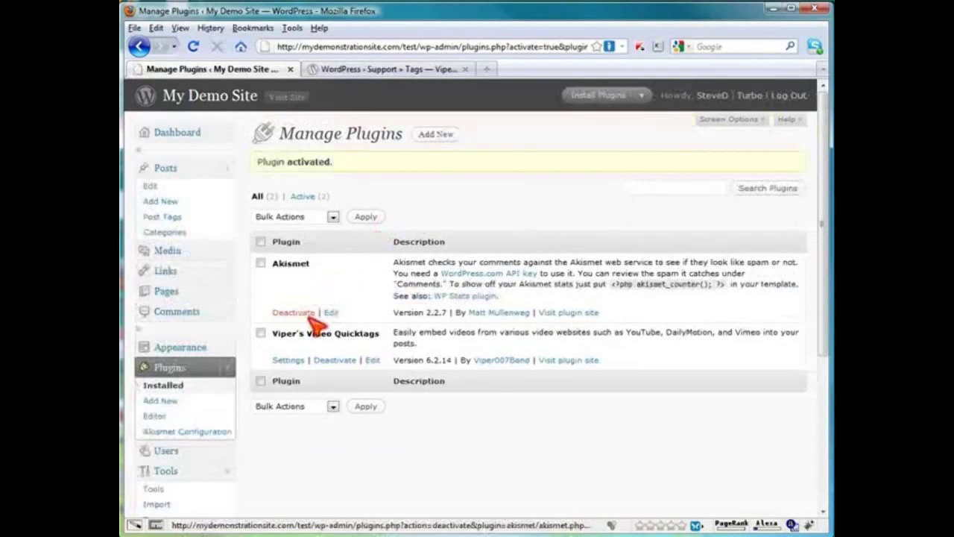
# - Start a new post on the demo site
pyautogui.scroll(-5, 260, 411)
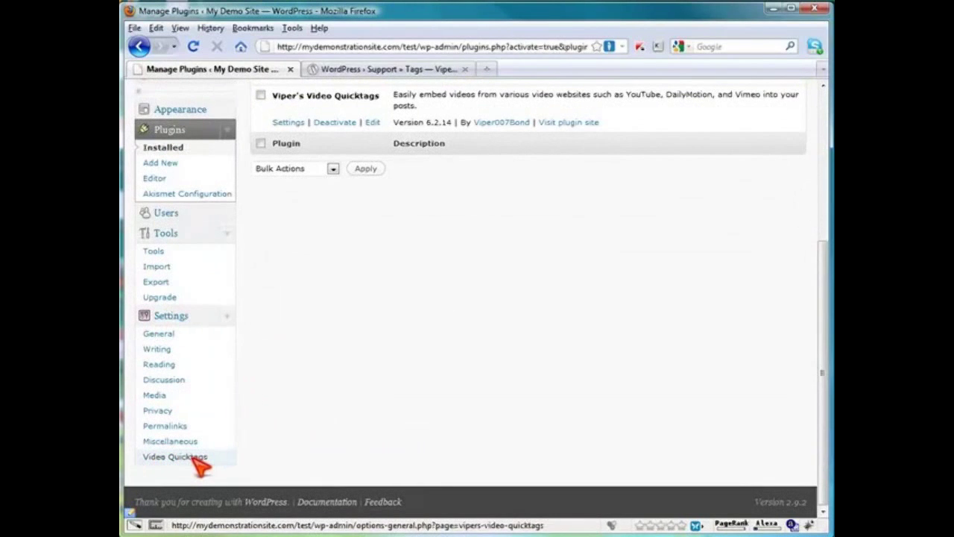
pyautogui.scroll(5, 283, 366)
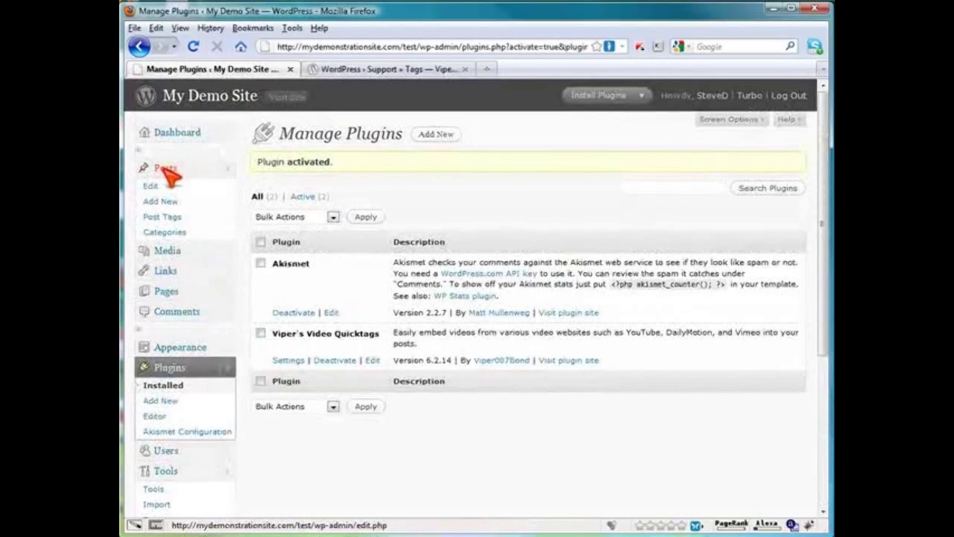
pyautogui.click(162, 202)
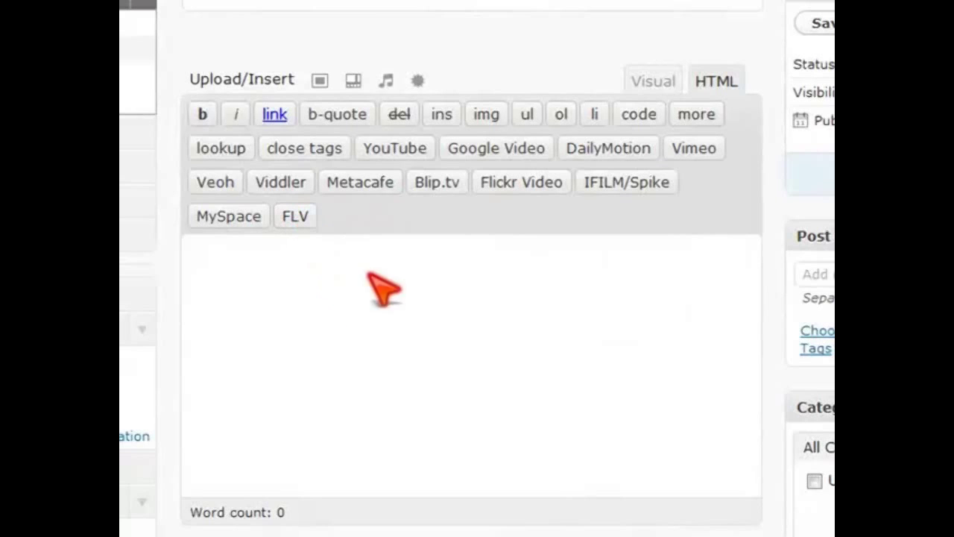
pyautogui.click(313, 149)
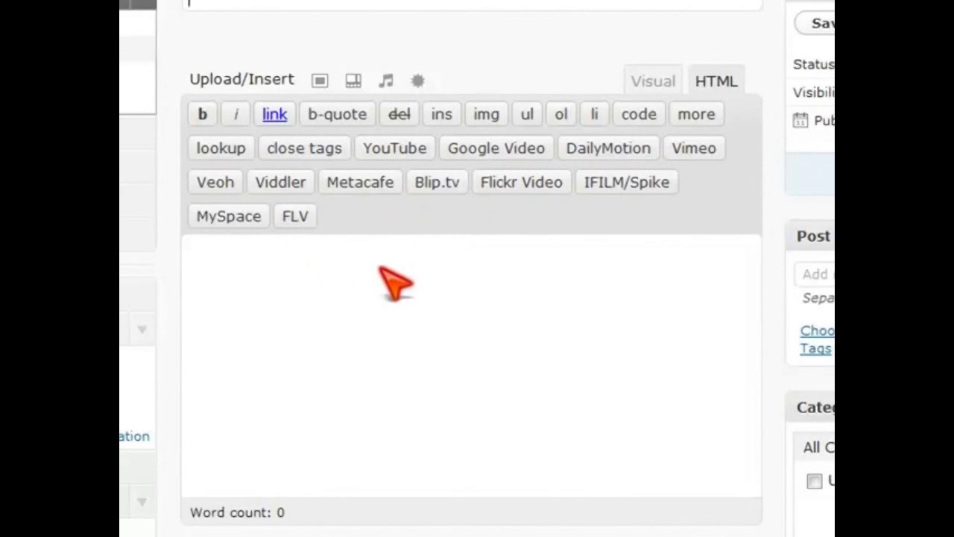
# - Inspect the YouTube video embed dialog and its dimension options, and close it without inserting a video
pyautogui.click(392, 146)
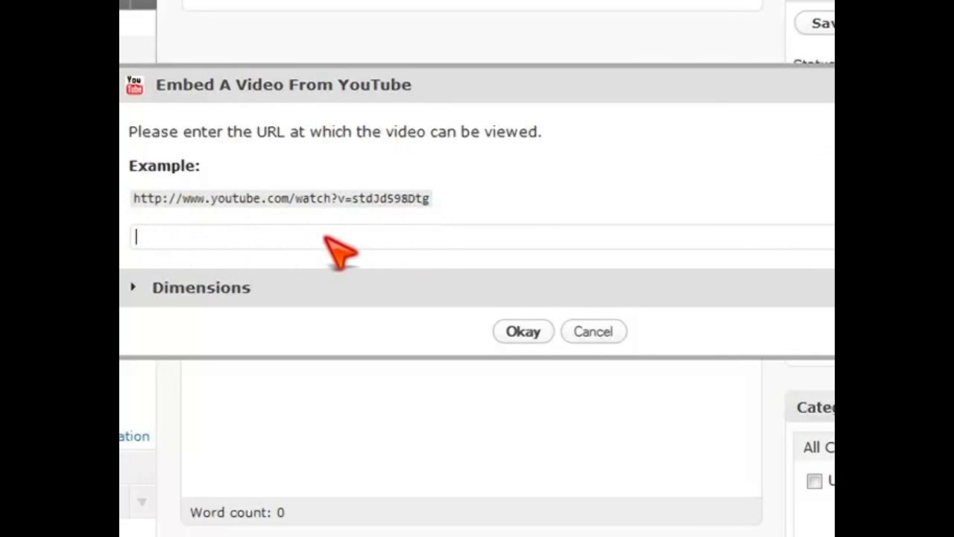
pyautogui.click(137, 290)
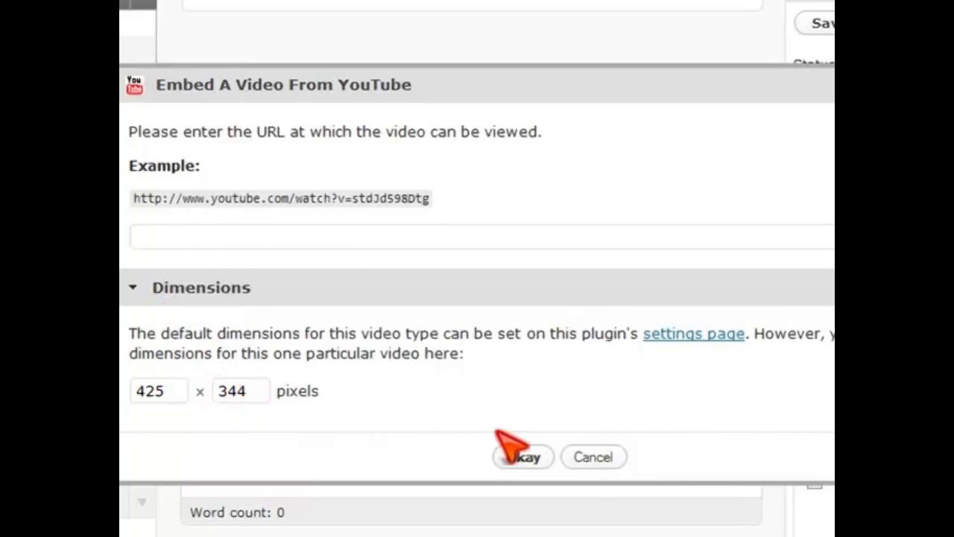
pyautogui.click(594, 457)
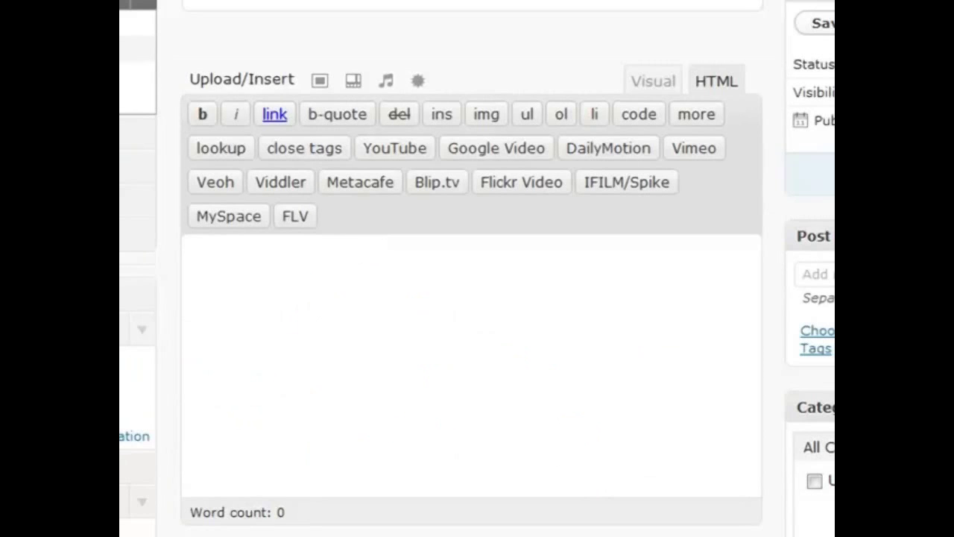
pyautogui.scroll(-5, 693, 336)
pyautogui.scroll(-2, 471, 298)
pyautogui.scroll(7, 306, 261)
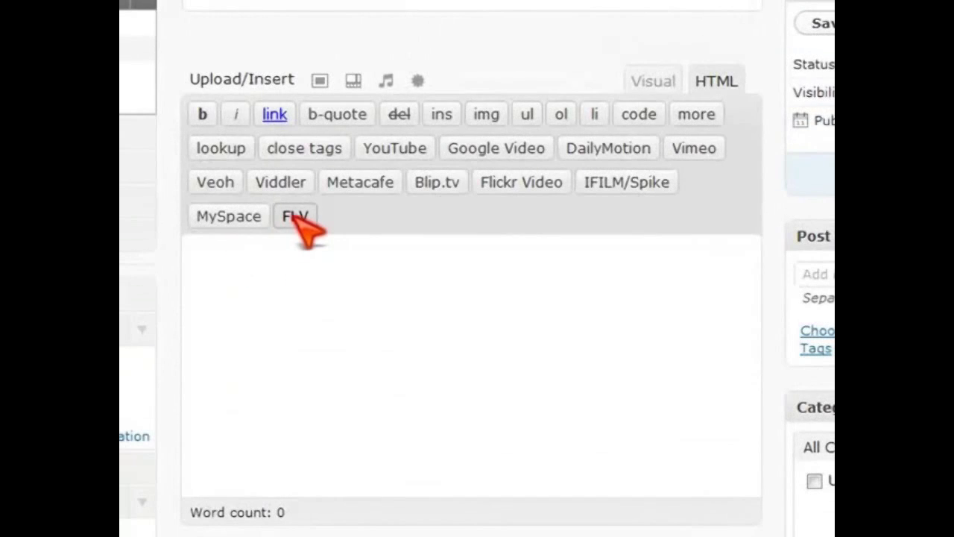
# - Start embedding an FLV video in the post, ready to enter the video file's URL
pyautogui.click(297, 217)
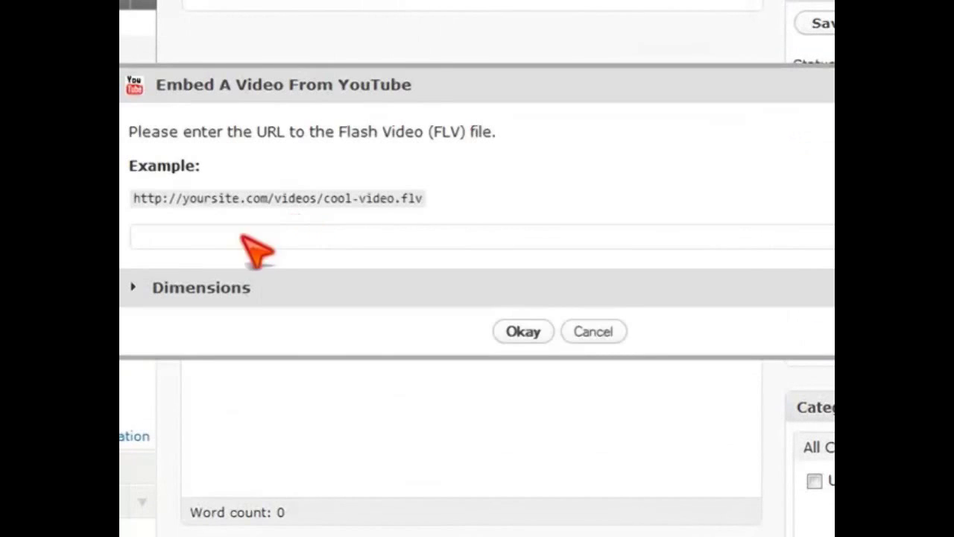
pyautogui.click(172, 243)
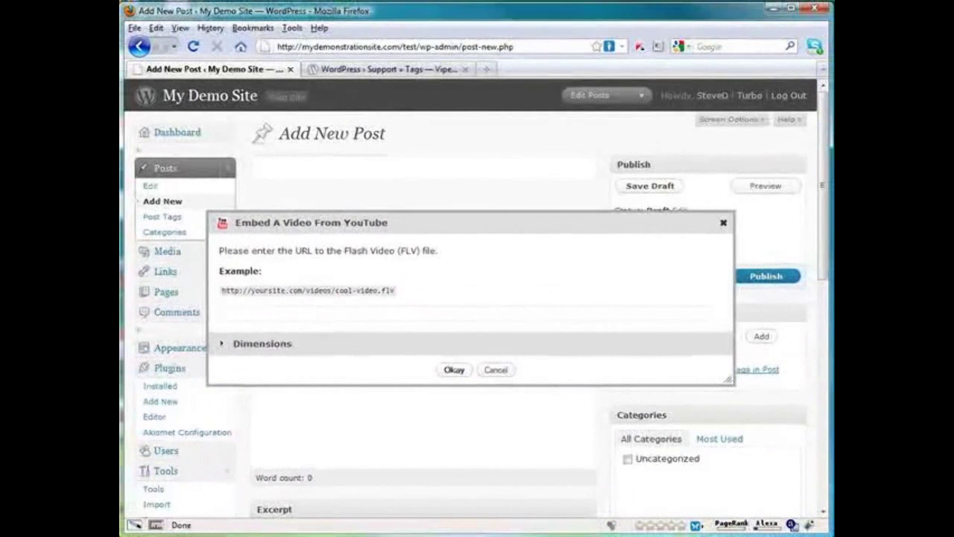
# - Switch to CloudBerry Explorer and check the ACL read permission for All Users on vid1.mp4, leaving the settings unsaved
pyautogui.hotkey('alt', 'Tab')
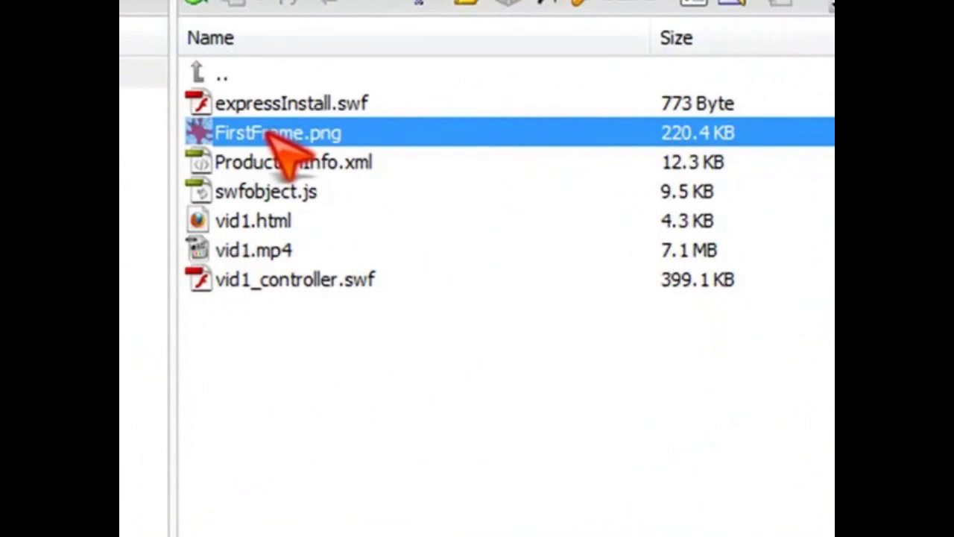
pyautogui.click(258, 248)
pyautogui.rightClick(260, 250)
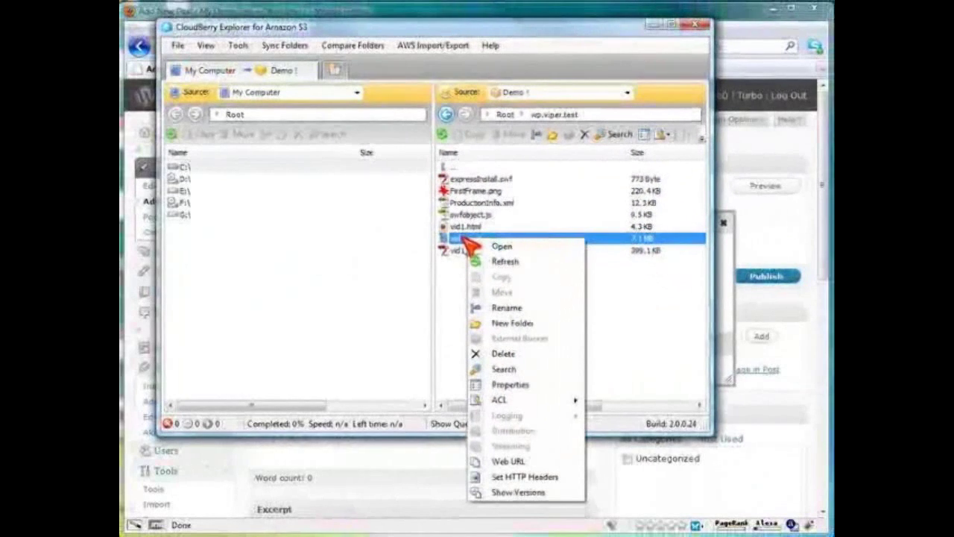
pyautogui.moveTo(500, 400)
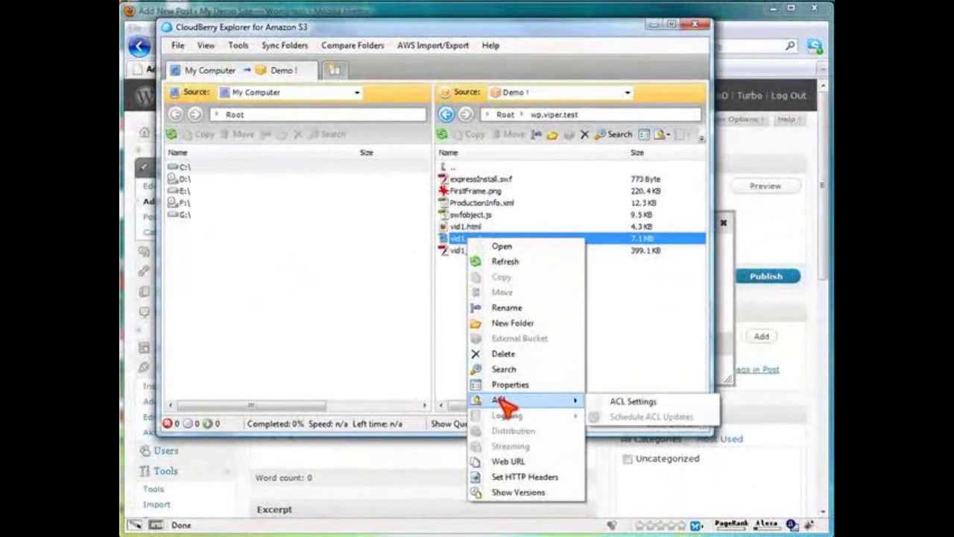
pyautogui.click(636, 403)
pyautogui.click(404, 209)
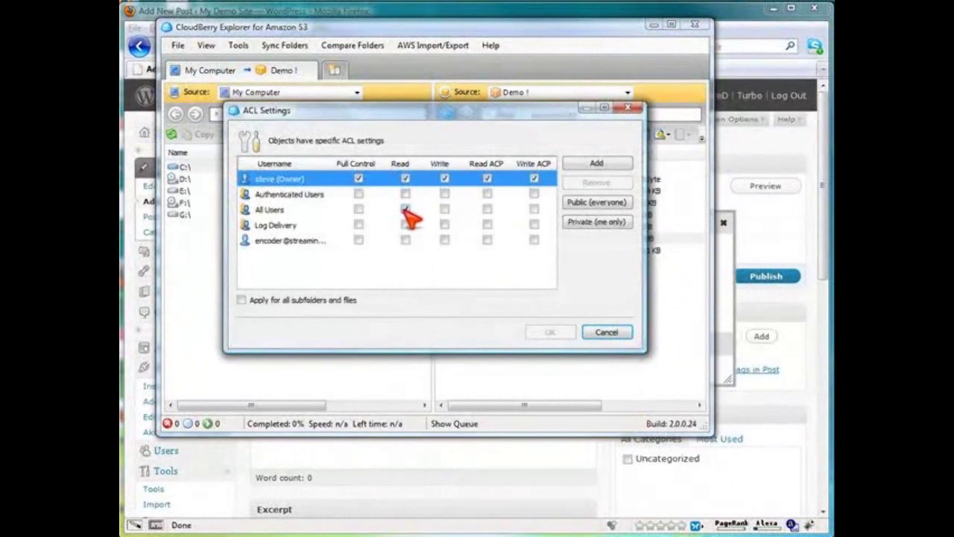
pyautogui.click(406, 209)
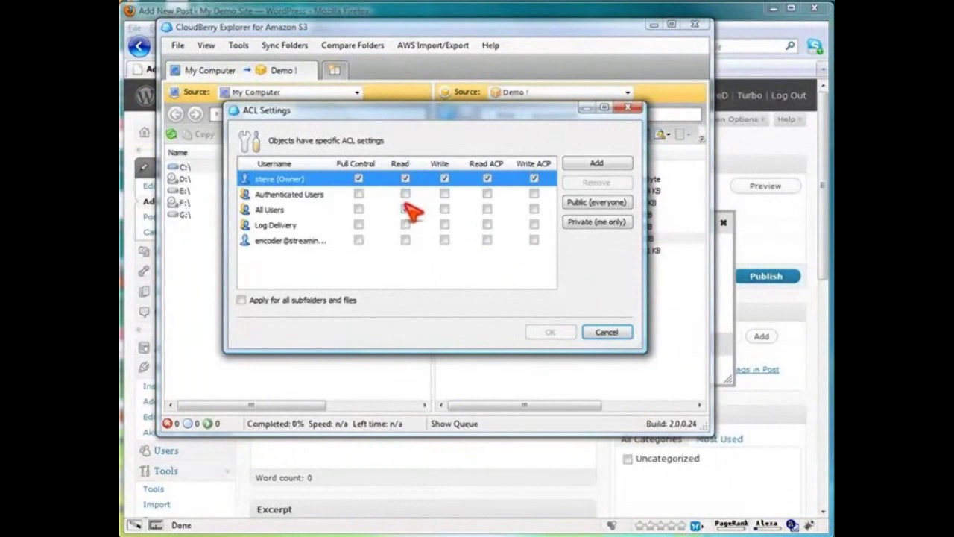
pyautogui.click(406, 209)
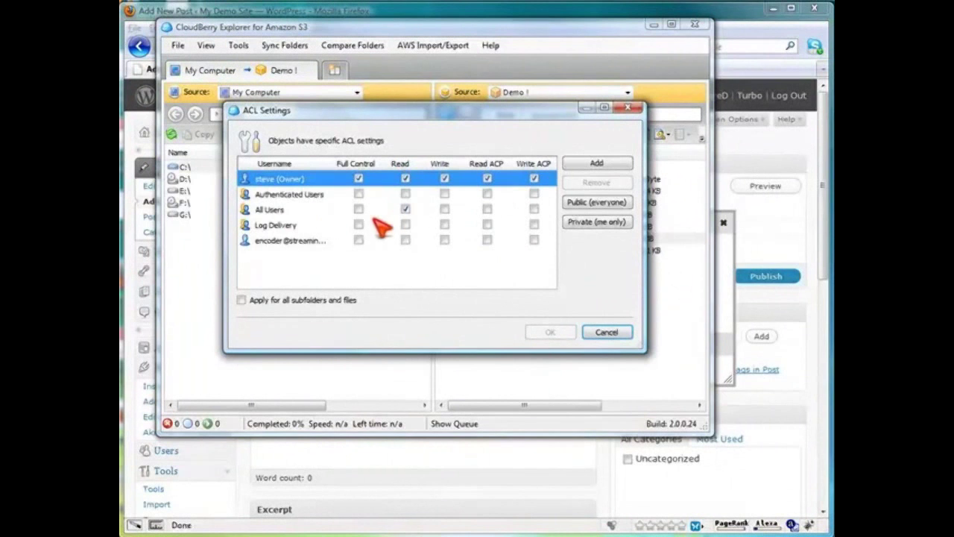
pyautogui.click(607, 333)
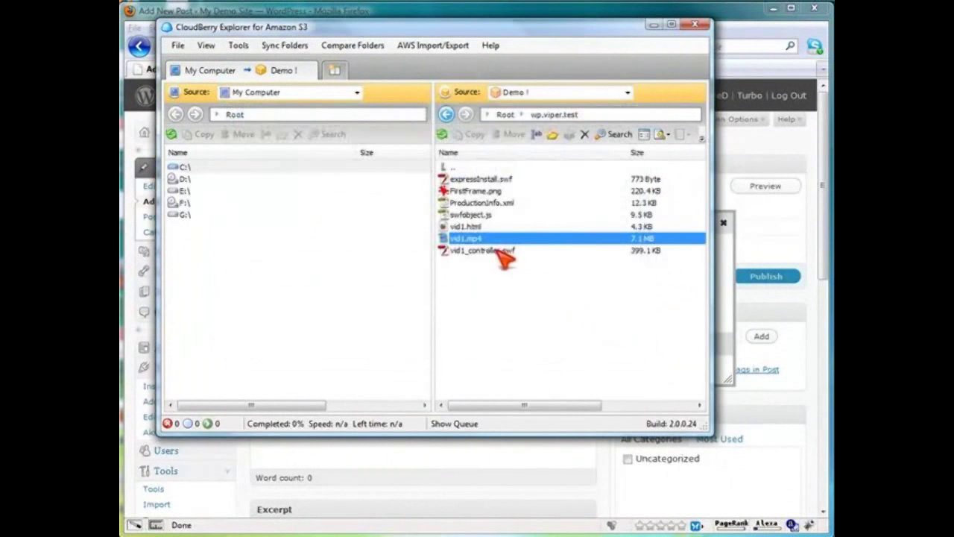
# - Generate the HTTP web URL of vid1.mp4 in the wp.viper.test bucket and copy it to the clipboard
pyautogui.rightClick(481, 238)
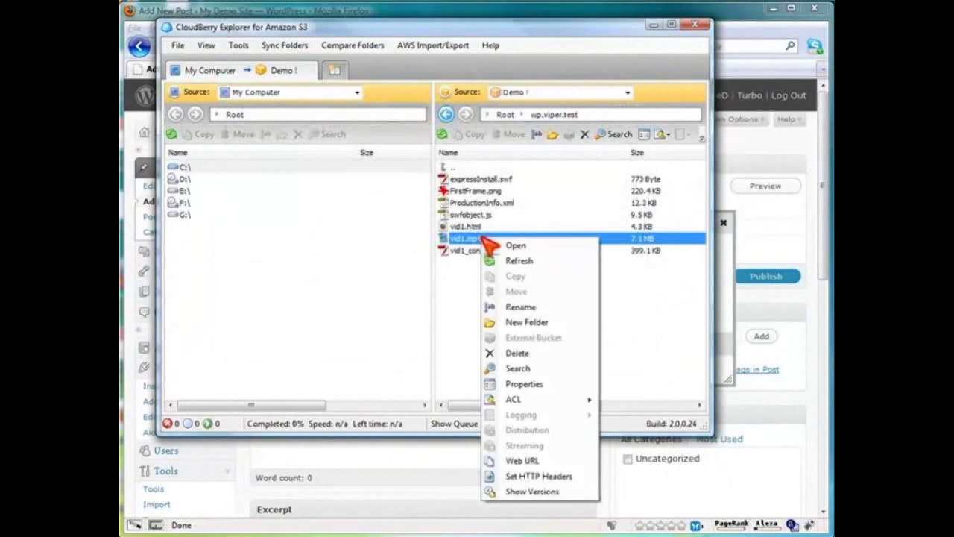
pyautogui.click(524, 461)
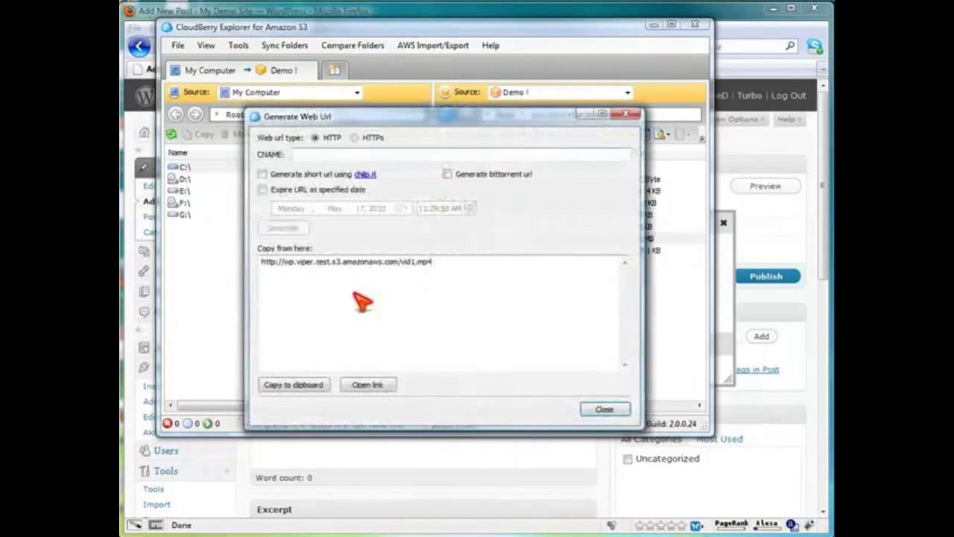
pyautogui.click(295, 384)
pyautogui.click(602, 409)
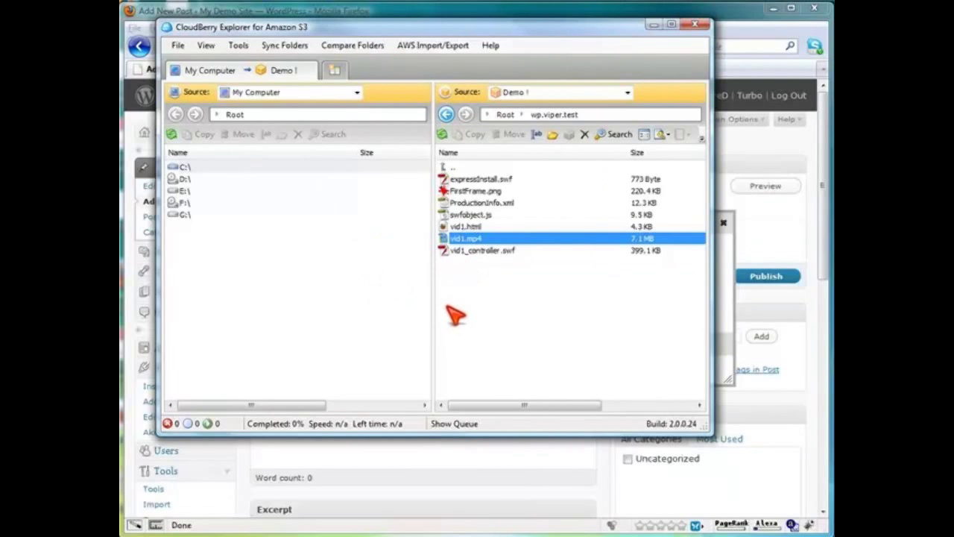
pyautogui.click(612, 502)
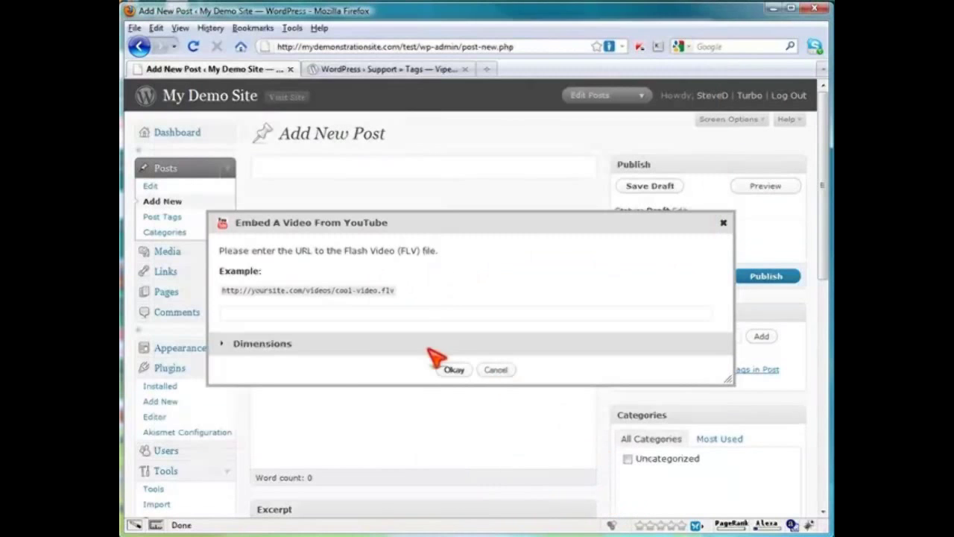
pyautogui.rightClick(238, 317)
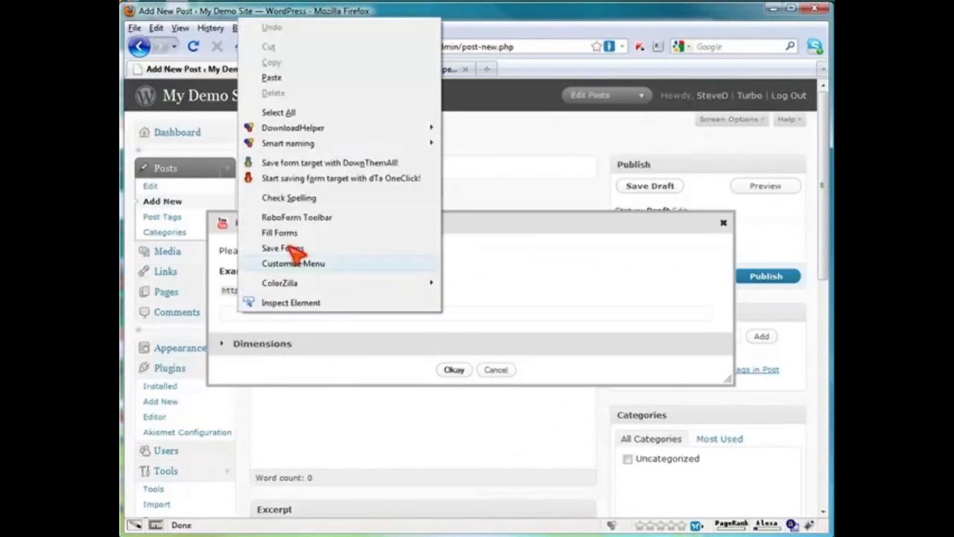
pyautogui.click(271, 79)
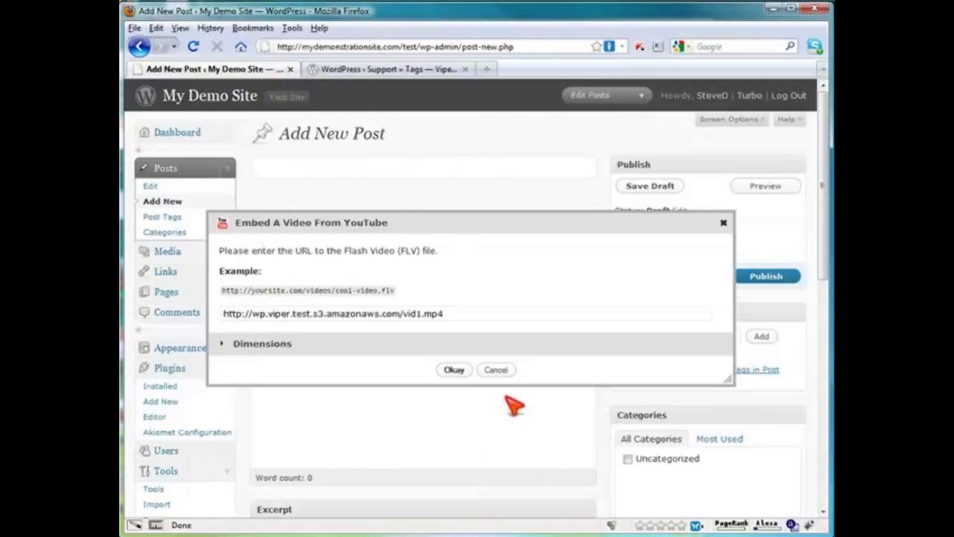
pyautogui.click(454, 370)
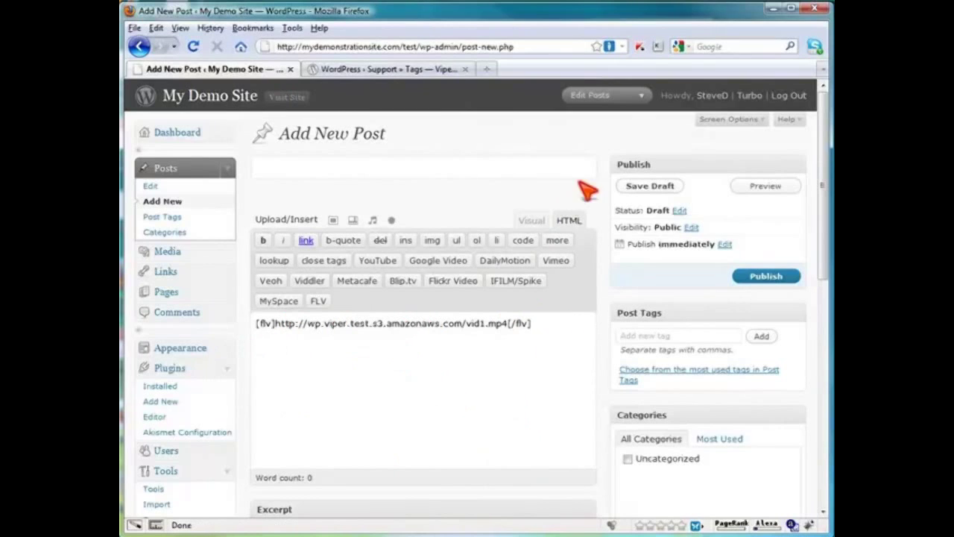
pyautogui.click(766, 276)
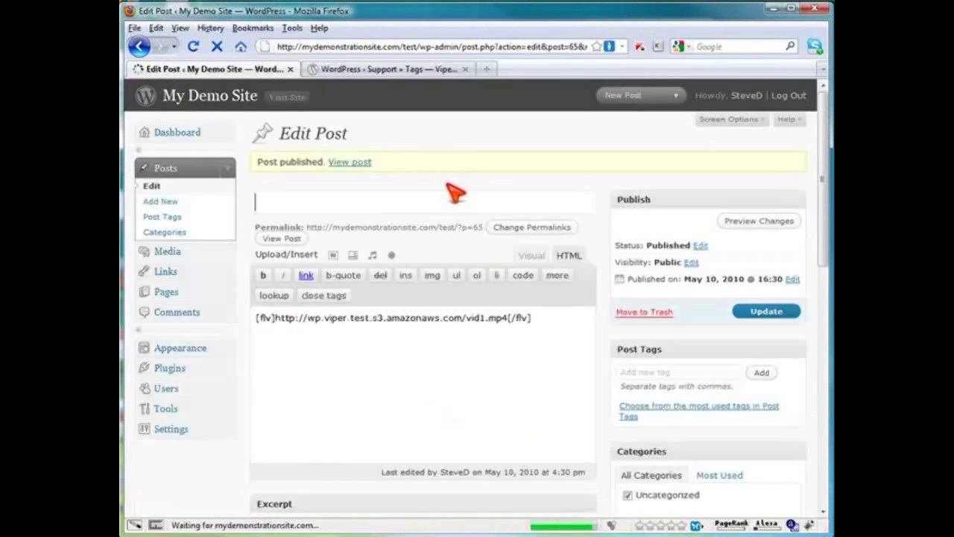
# - View the published post in a new tab, test playback of the embedded video and stop it
pyautogui.rightClick(356, 164)
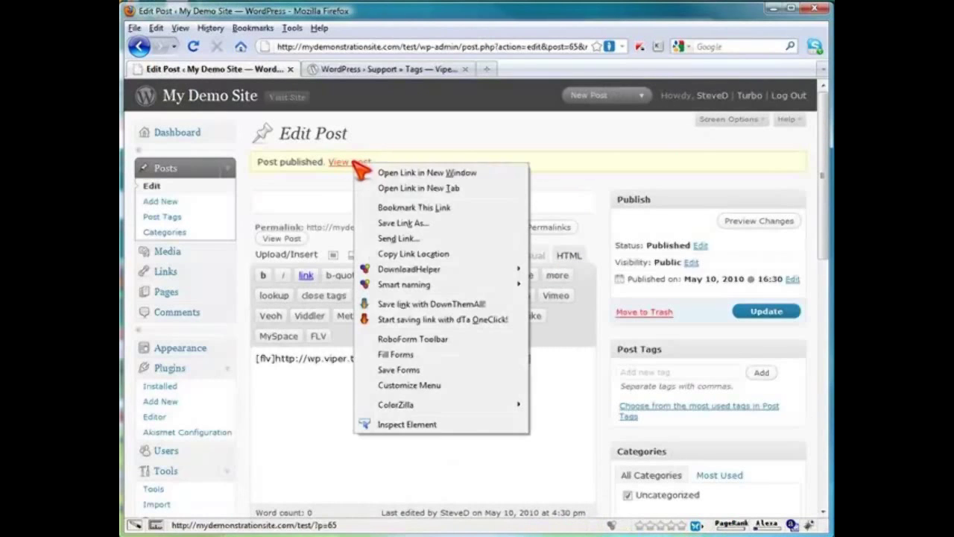
pyautogui.click(396, 188)
pyautogui.click(337, 69)
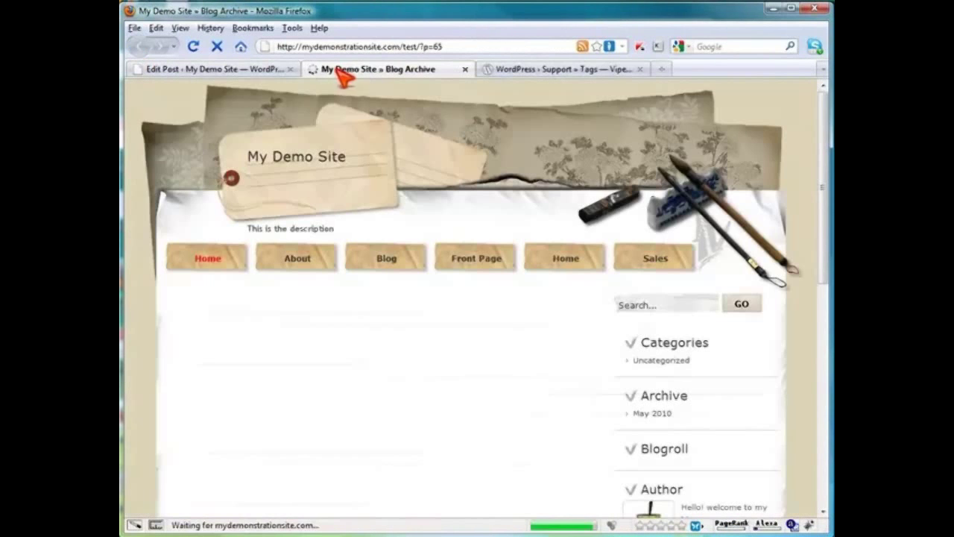
pyautogui.scroll(-2, 571, 350)
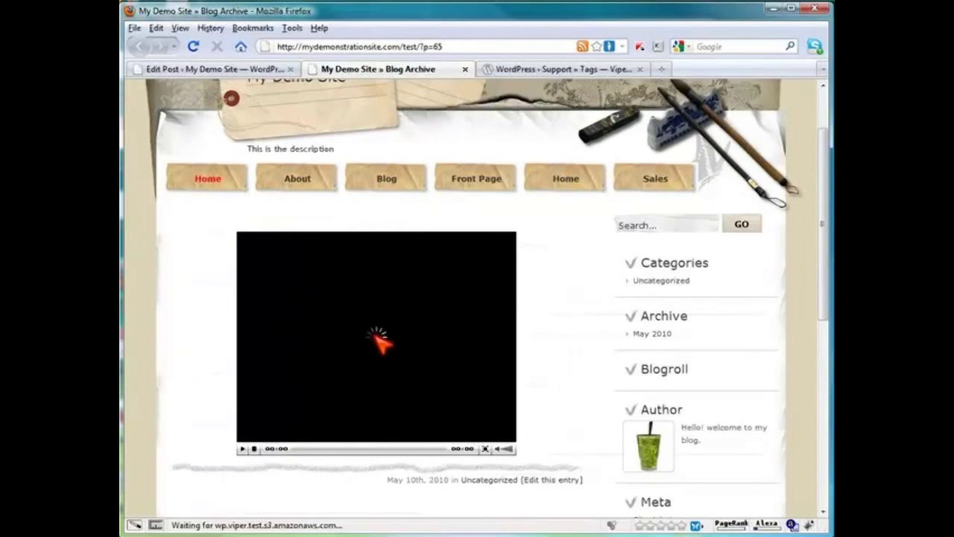
pyautogui.click(377, 337)
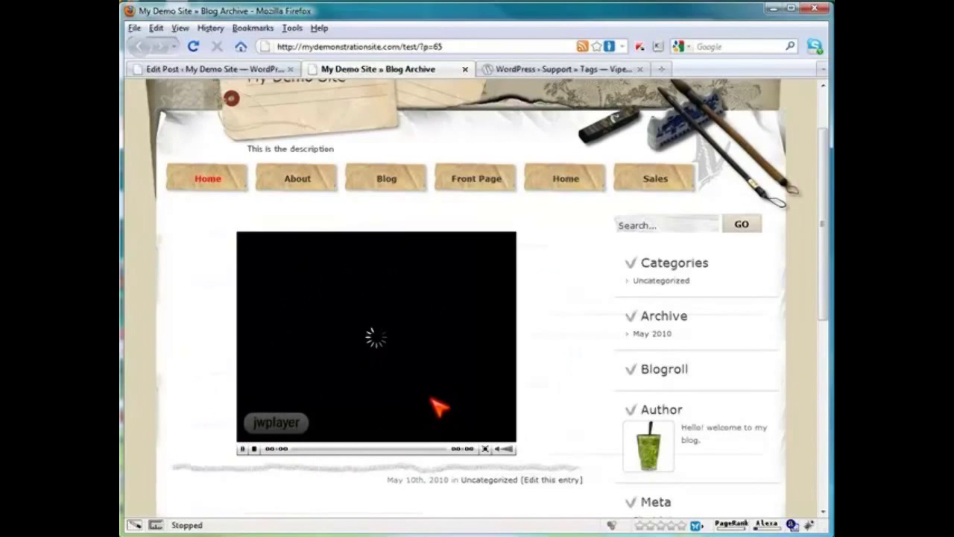
pyautogui.click(254, 448)
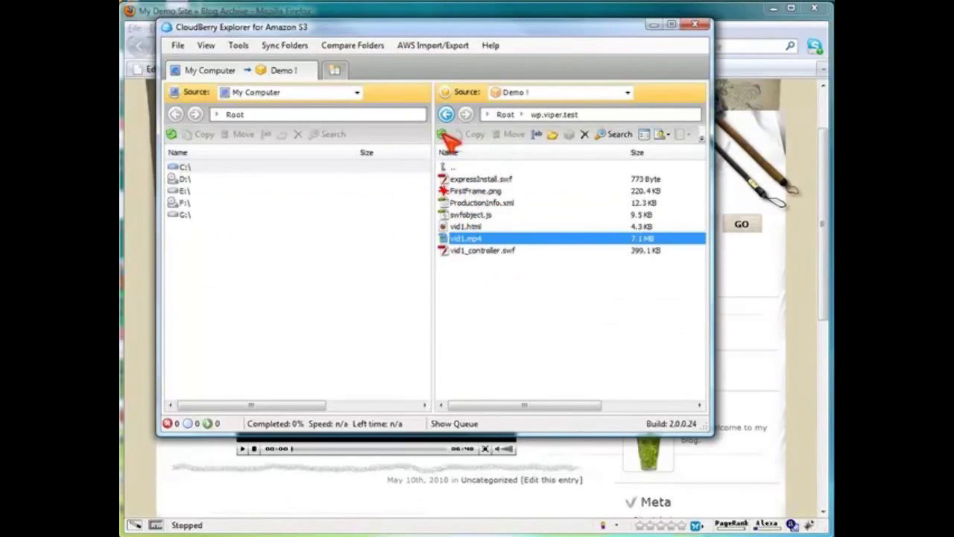
# - In CloudBerry Explorer, check the ACL permissions of FirstFrame.png and close them without changes
pyautogui.rightClick(464, 195)
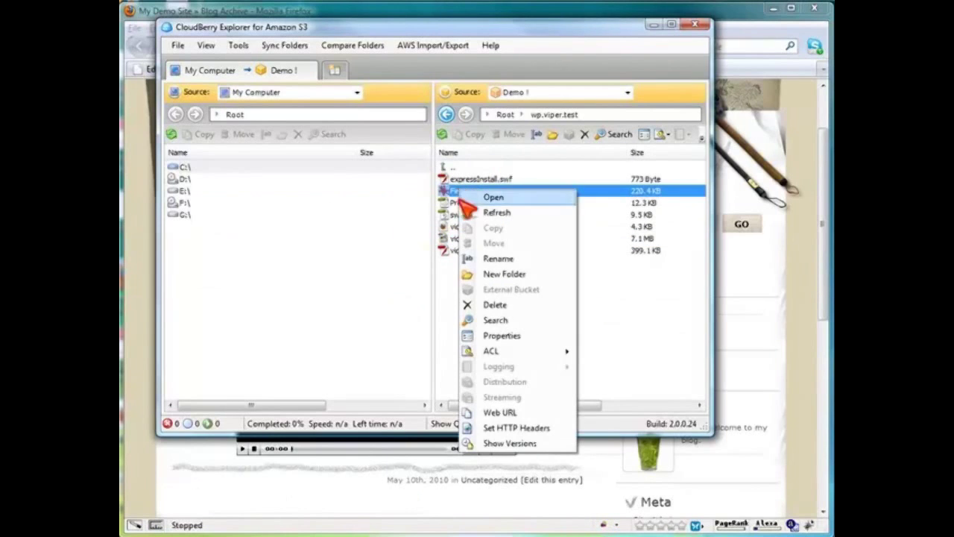
pyautogui.moveTo(521, 351)
pyautogui.click(612, 354)
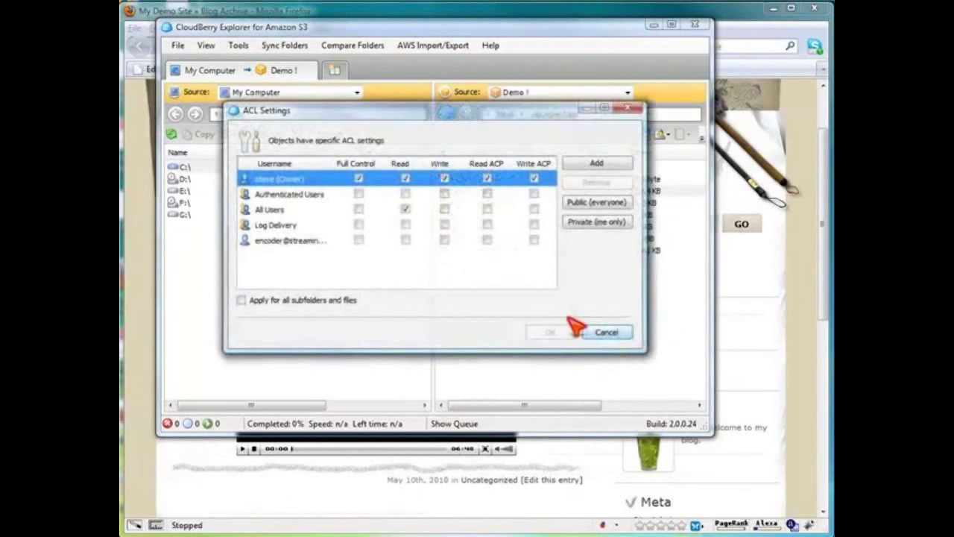
pyautogui.click(615, 332)
# - Generate the web URL of FirstFrame.png and copy it to the clipboard
pyautogui.rightClick(463, 190)
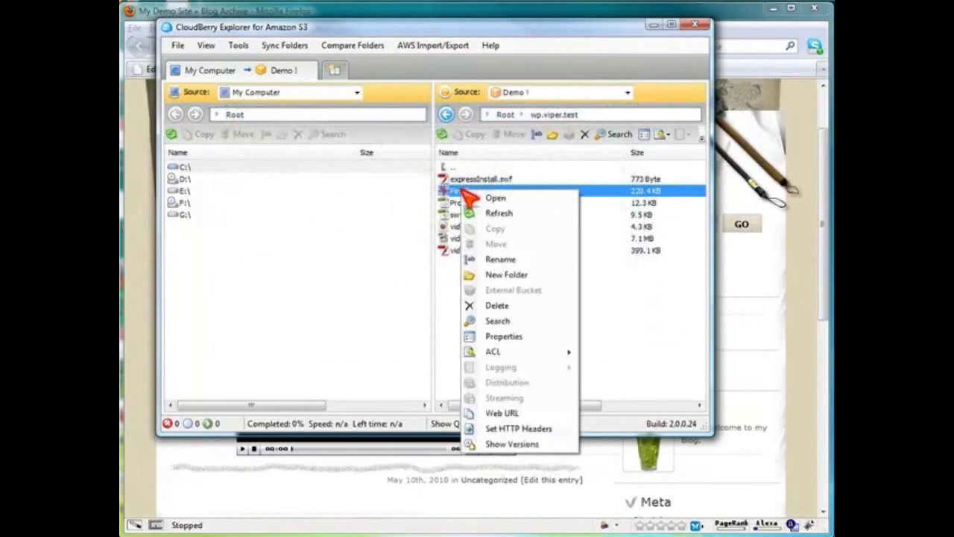
pyautogui.click(509, 412)
pyautogui.click(306, 386)
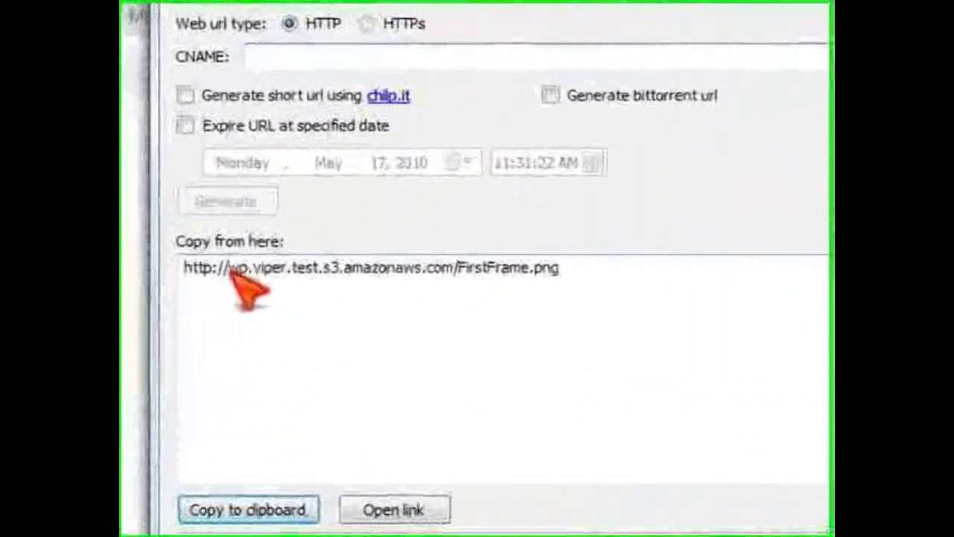
pyautogui.moveTo(283, 262); pyautogui.dragTo(575, 296)
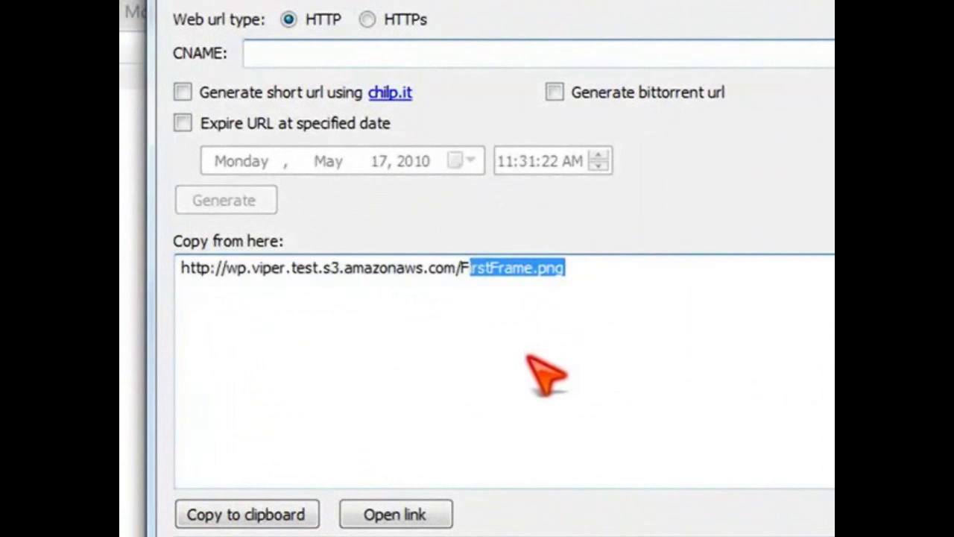
pyautogui.click(465, 281)
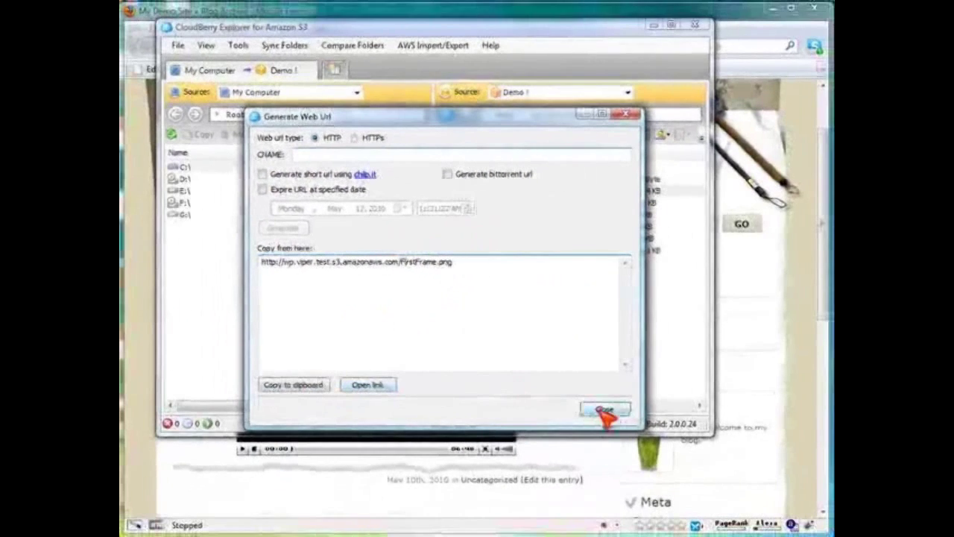
pyautogui.click(295, 385)
pyautogui.click(605, 409)
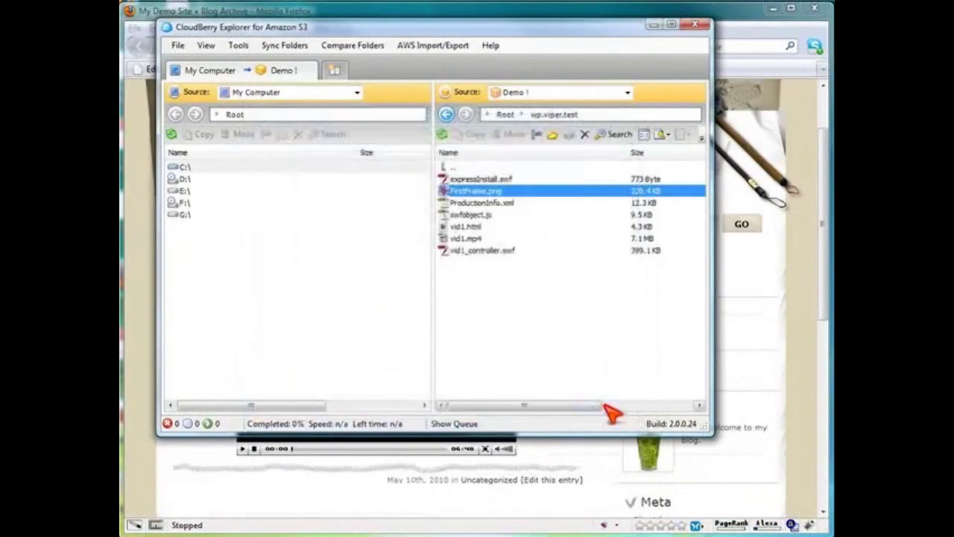
pyautogui.click(651, 23)
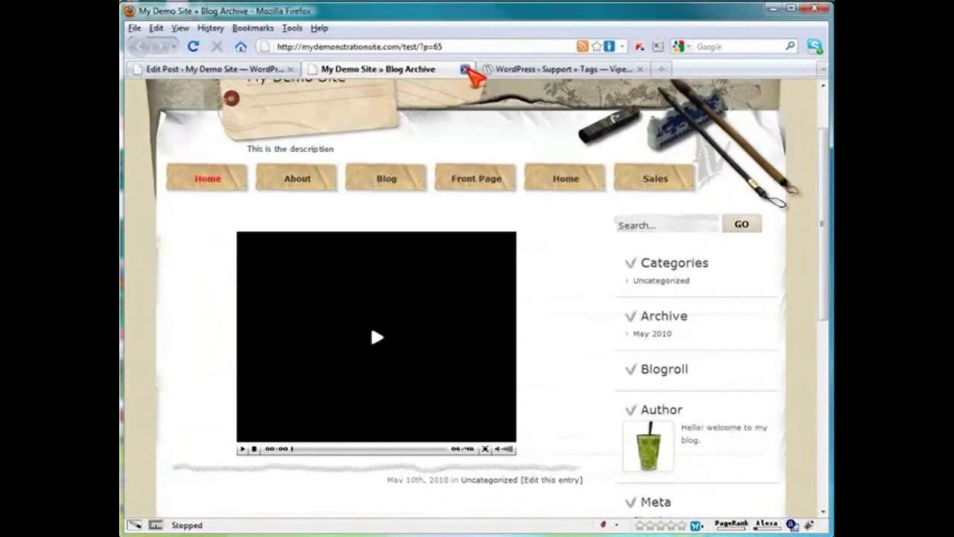
pyautogui.click(464, 68)
pyautogui.click(240, 69)
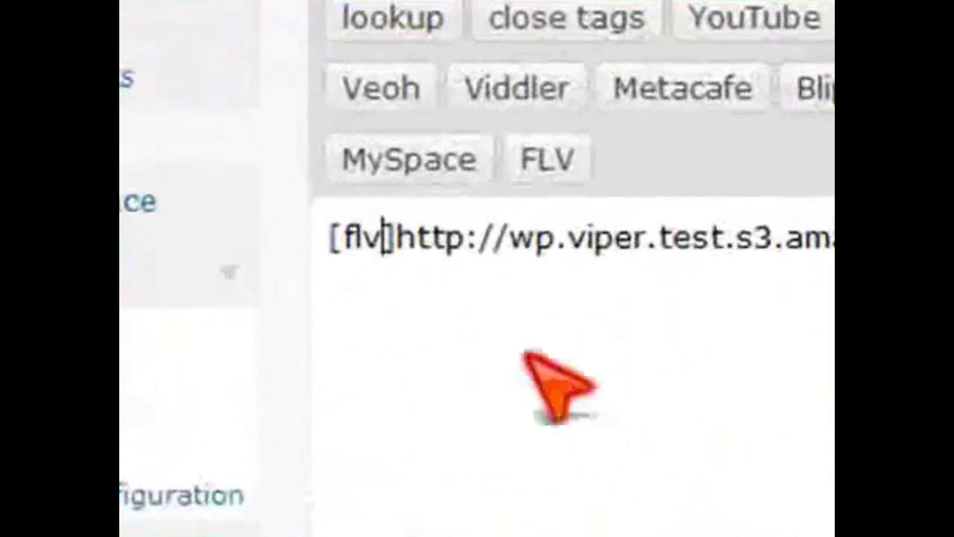
pyautogui.click(388, 250)
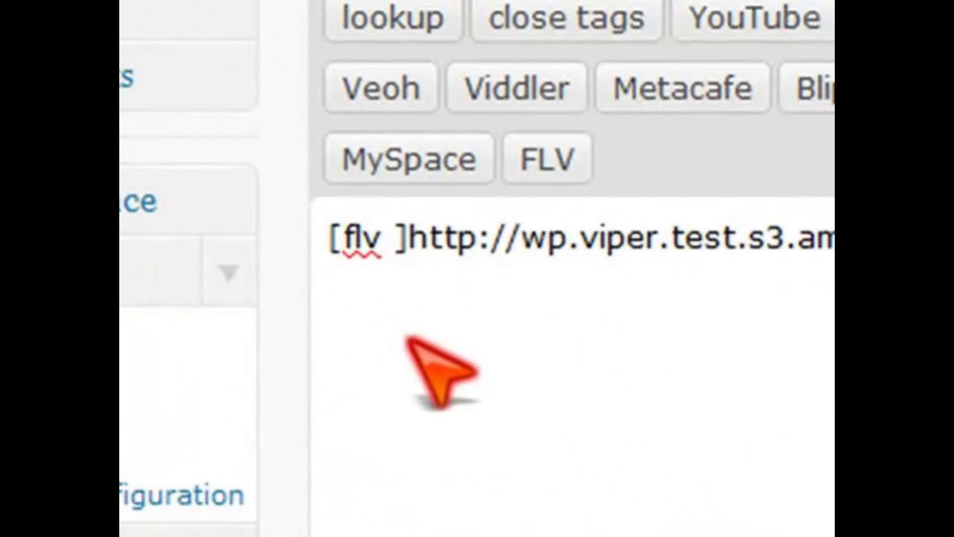
pyautogui.write('image')
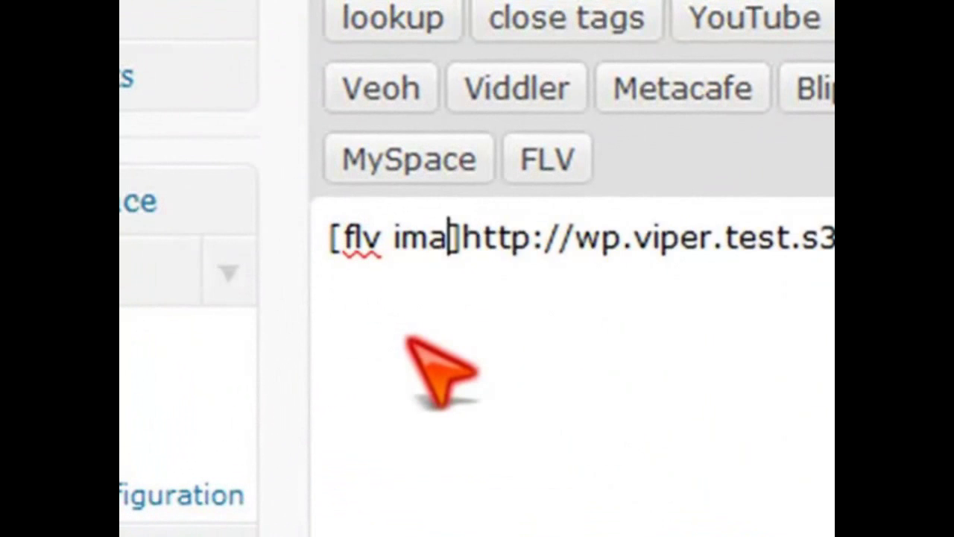
pyautogui.write('=')
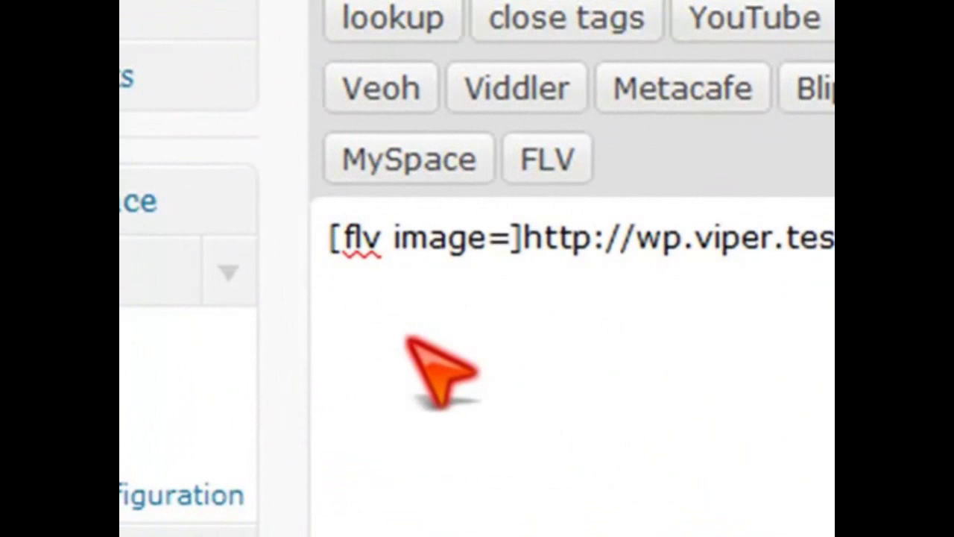
pyautogui.write('""')
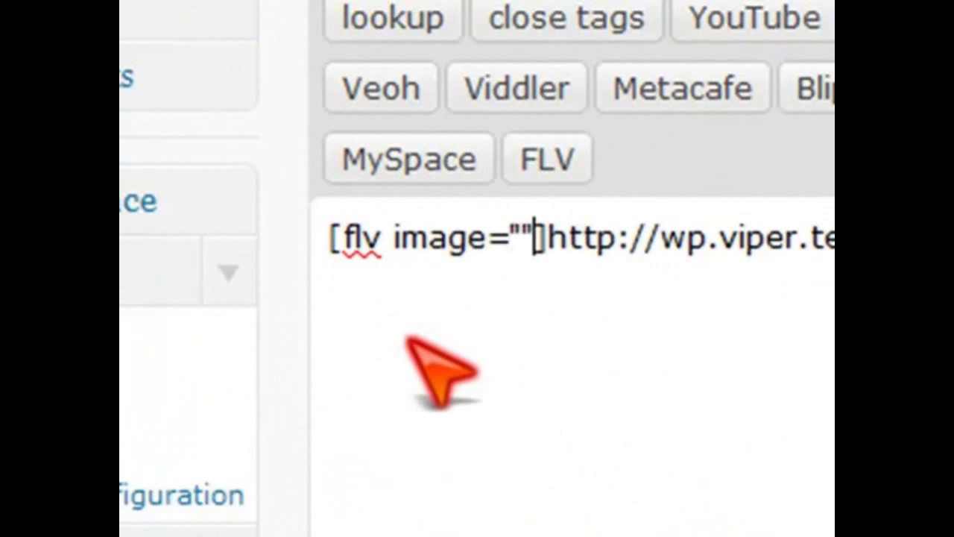
pyautogui.click(522, 237)
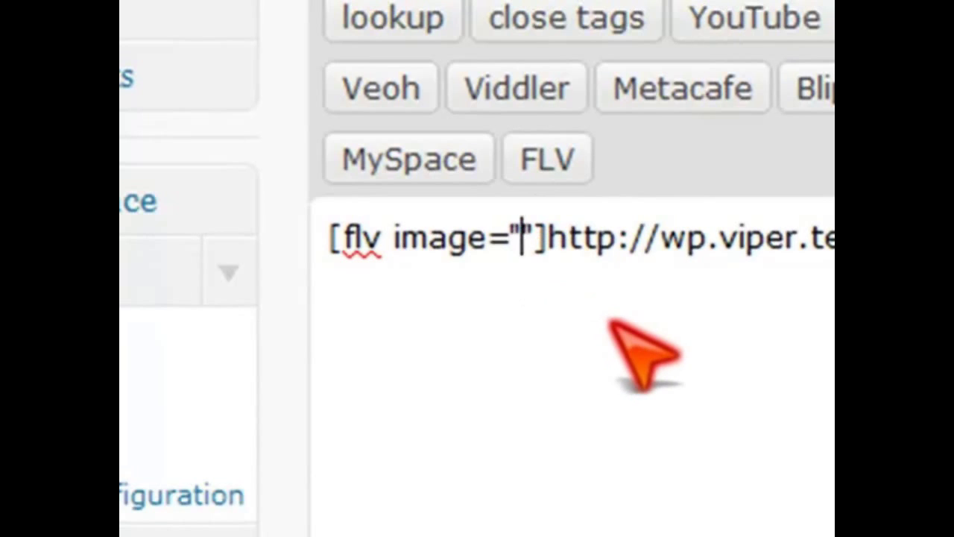
pyautogui.hotkey('ctrl', 'v')
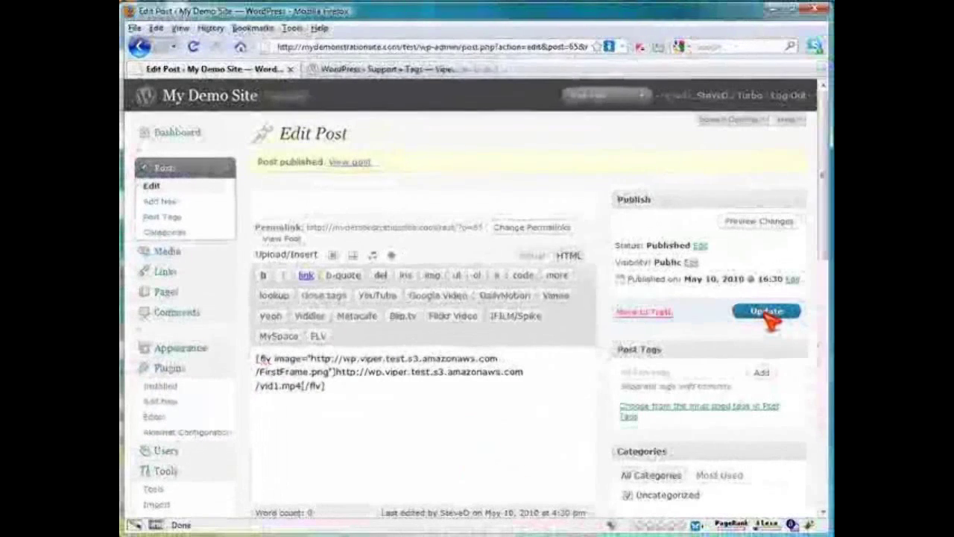
pyautogui.click(766, 311)
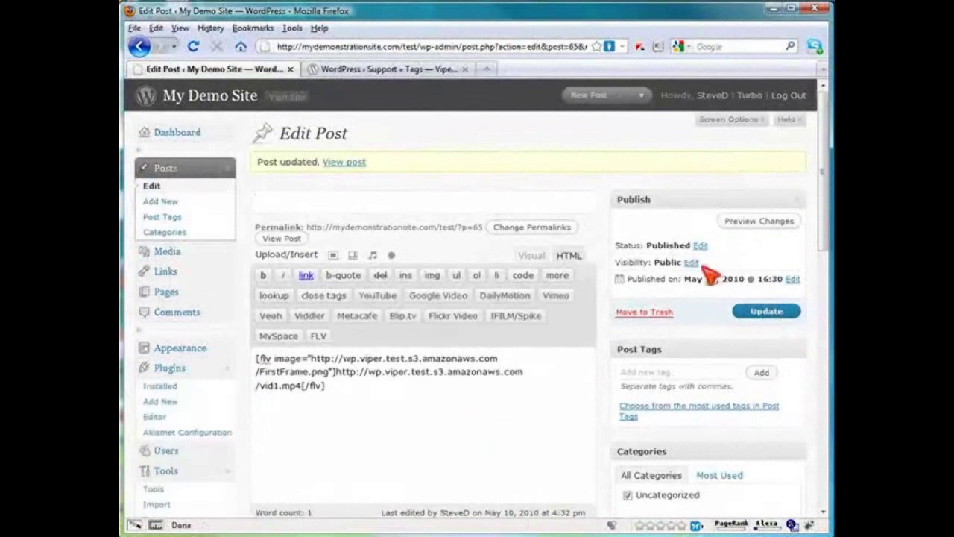
# - View the updated post in a new tab to check the preview image on the embedded video
pyautogui.rightClick(344, 166)
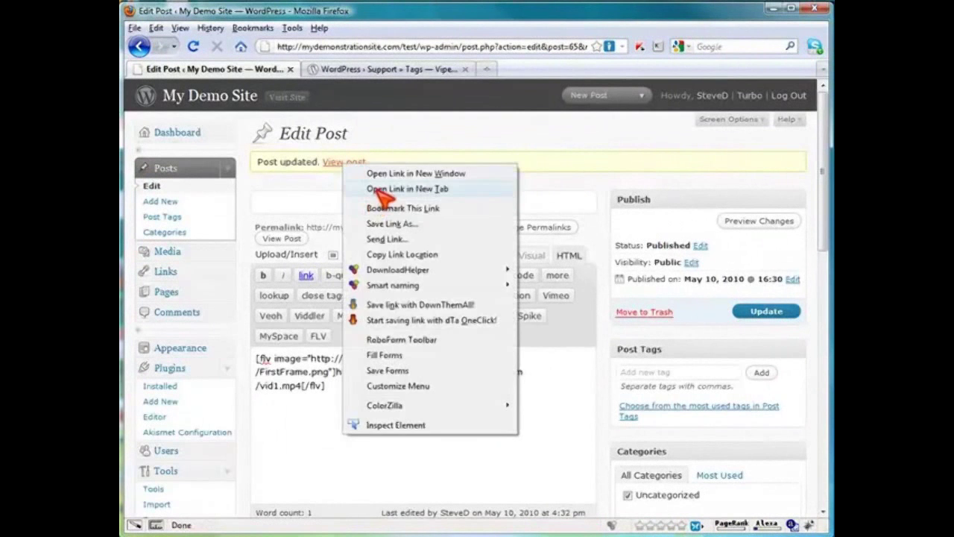
pyautogui.click(380, 187)
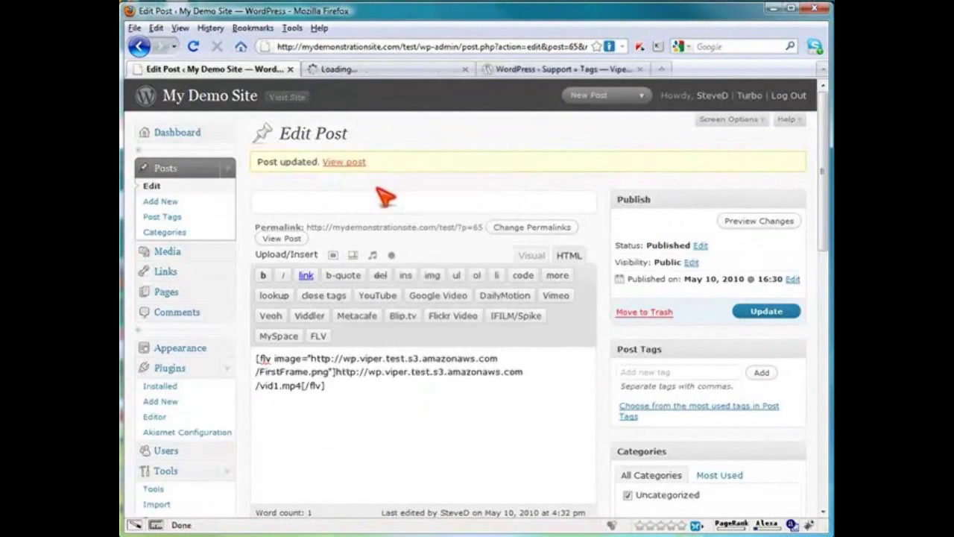
pyautogui.click(384, 75)
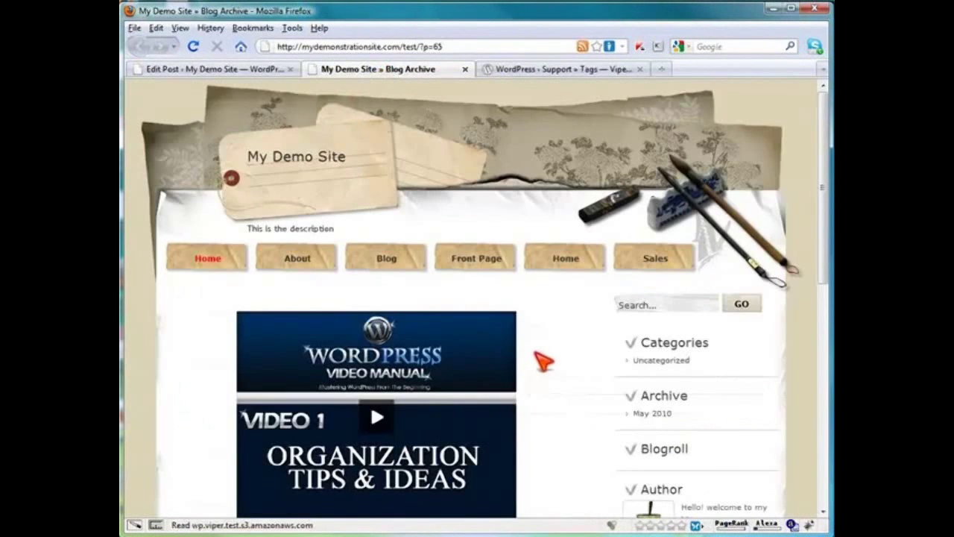
pyautogui.scroll(-2, 549, 363)
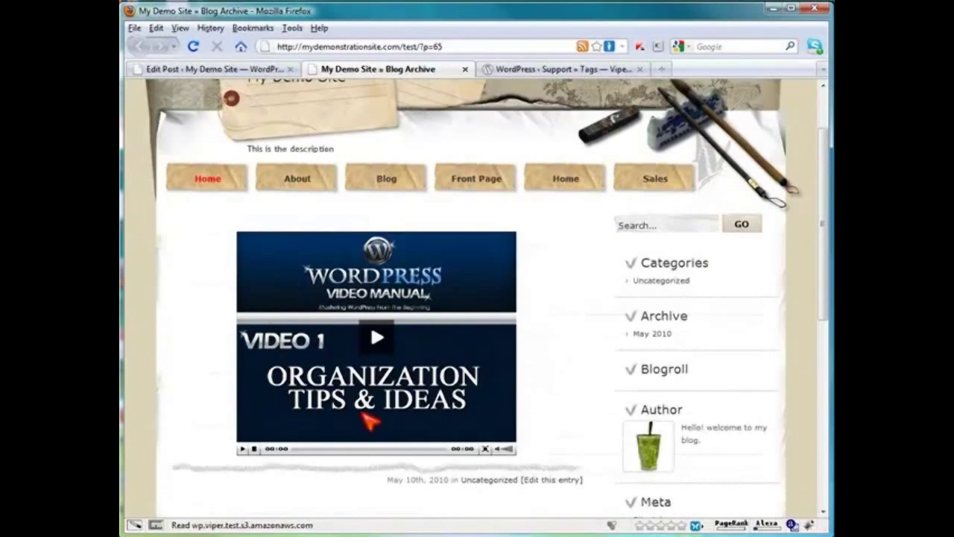